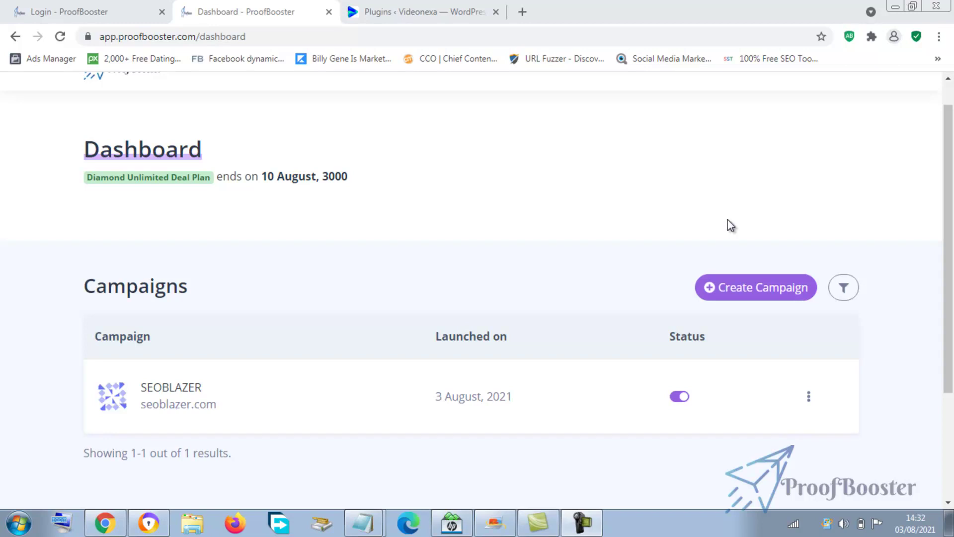
Step: Start a new campaign with the name Videonexa and the domain videonexa.com
click(739, 291)
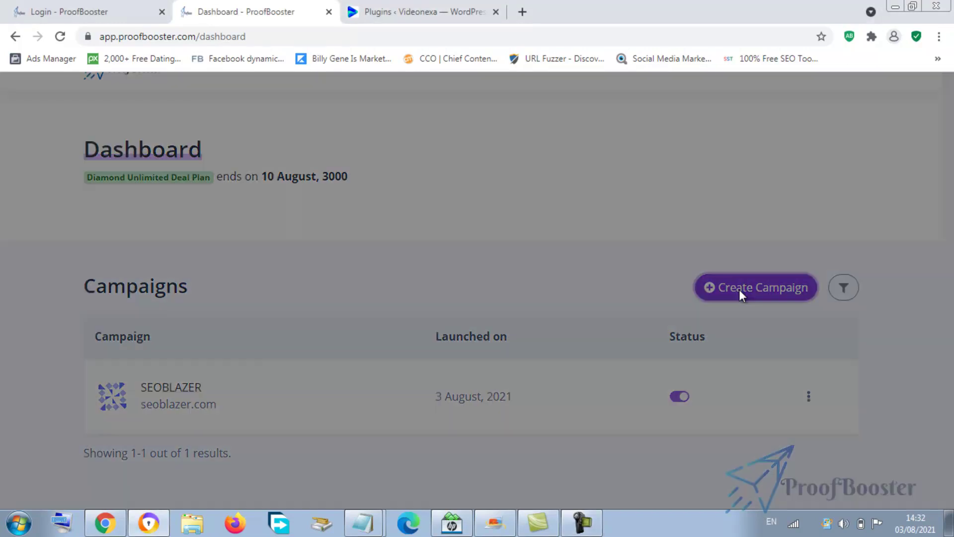
click(409, 223)
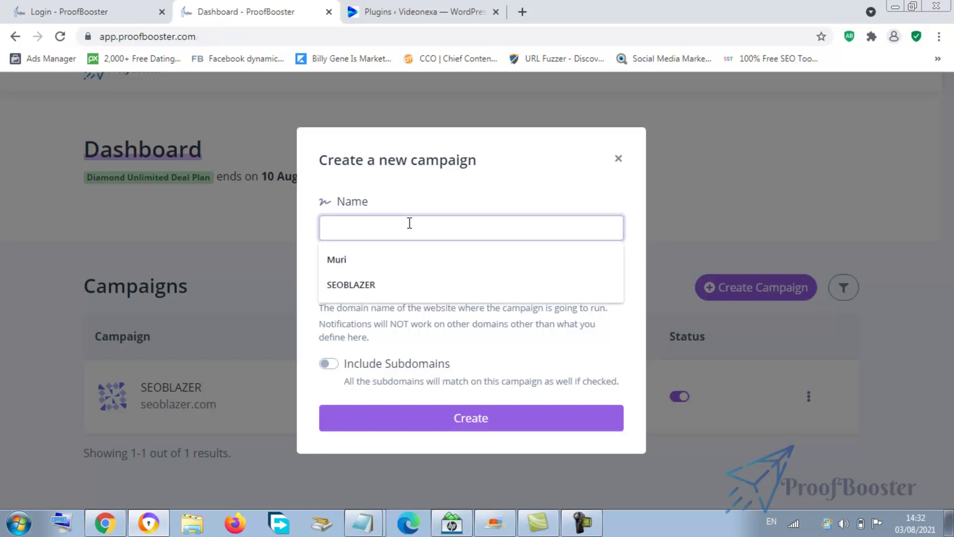
text(Videonex)
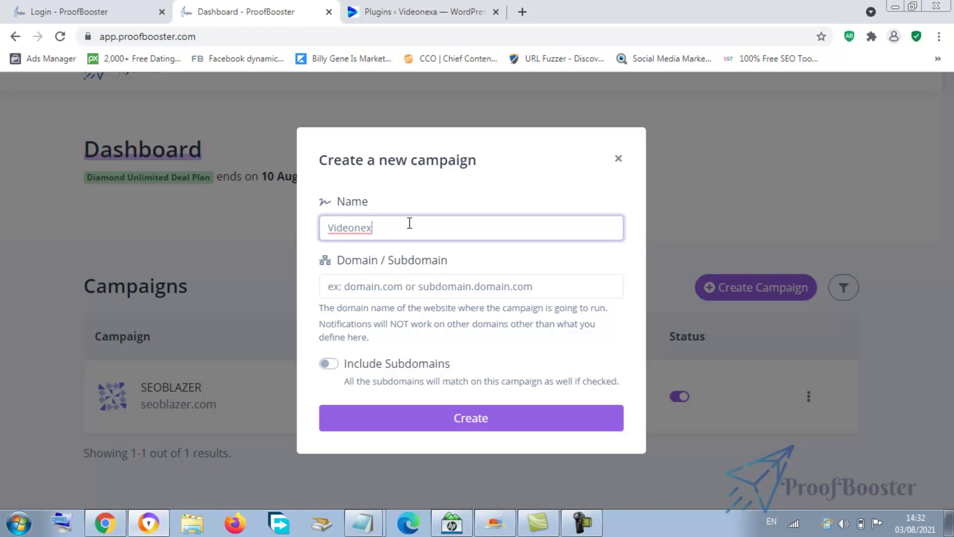
text(a)
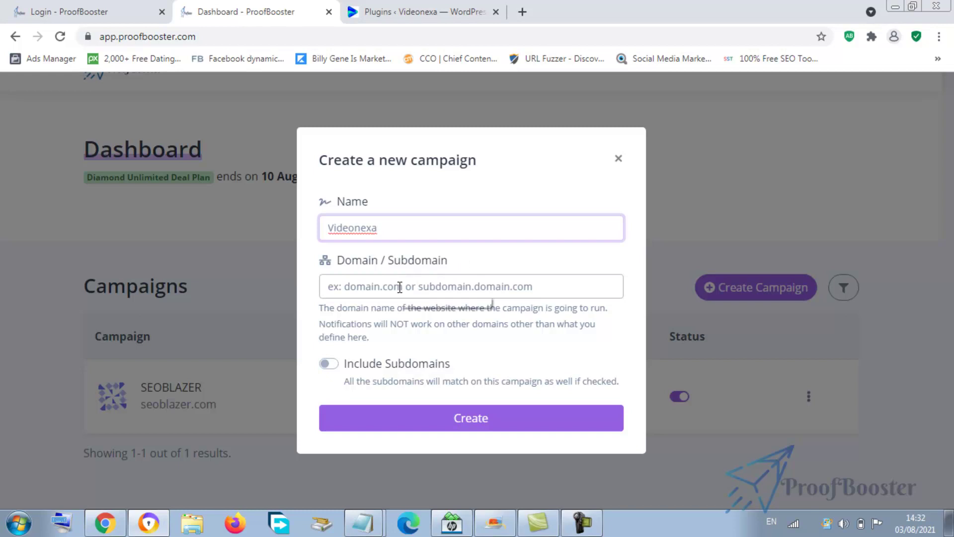
click(376, 287)
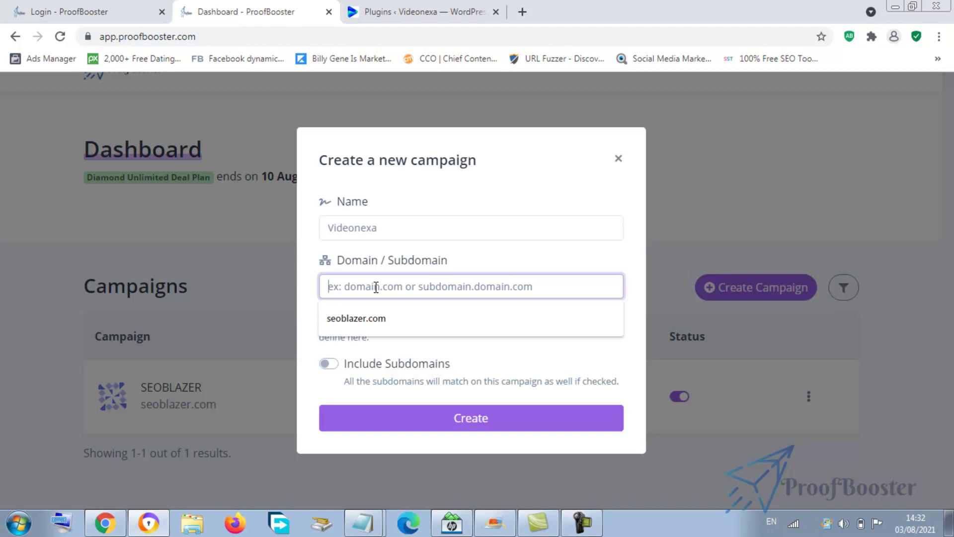
text(vide)
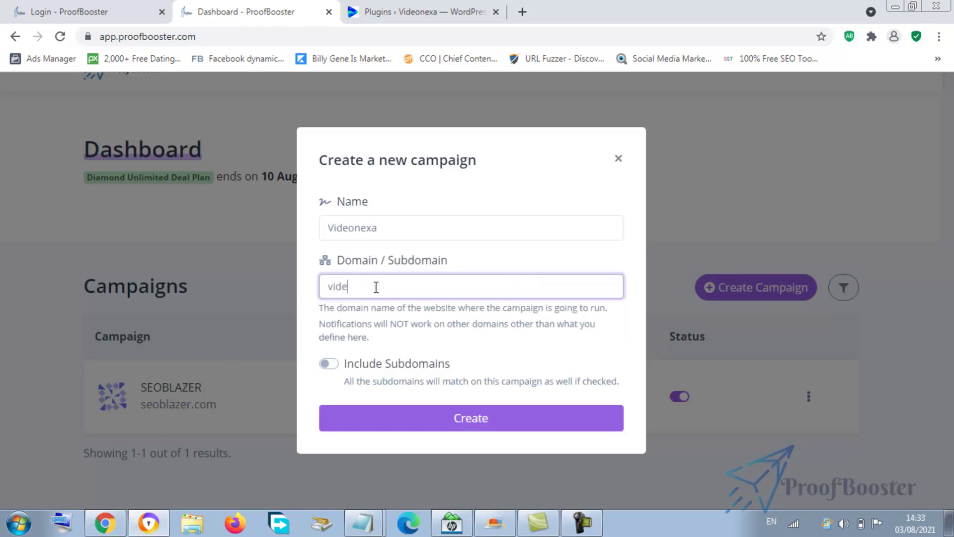
text(onexa.com)
Step: Include subdomains in the new campaign and create it
click(329, 365)
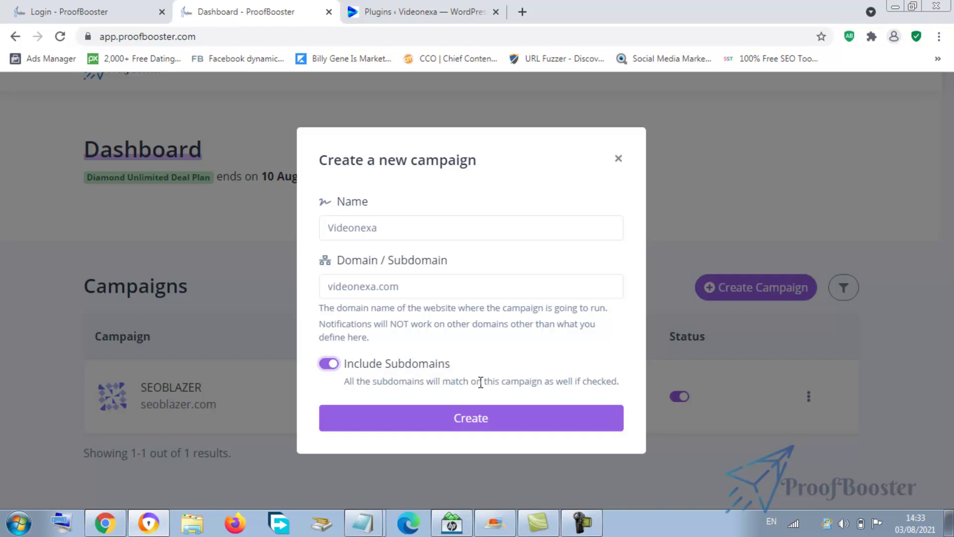
click(409, 281)
drag(417, 283, 341, 352)
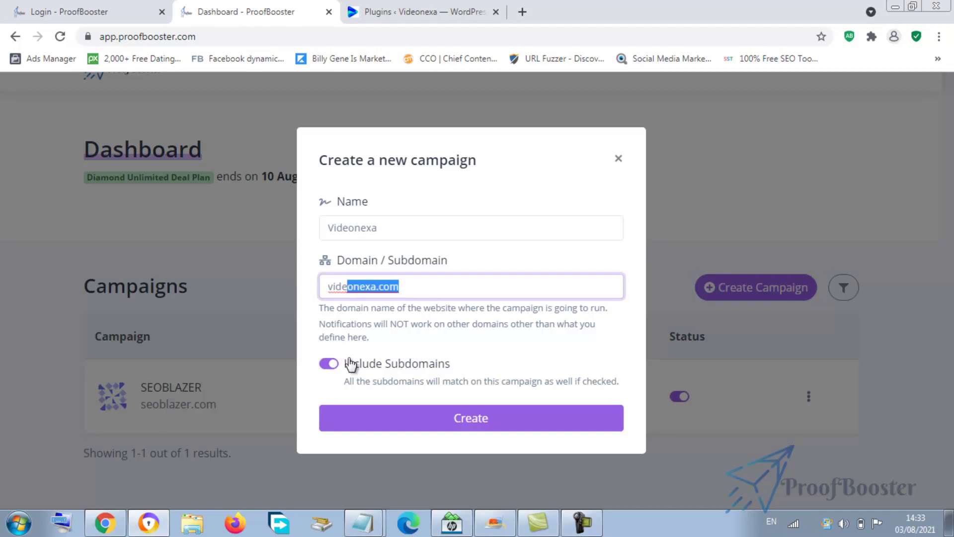
click(472, 342)
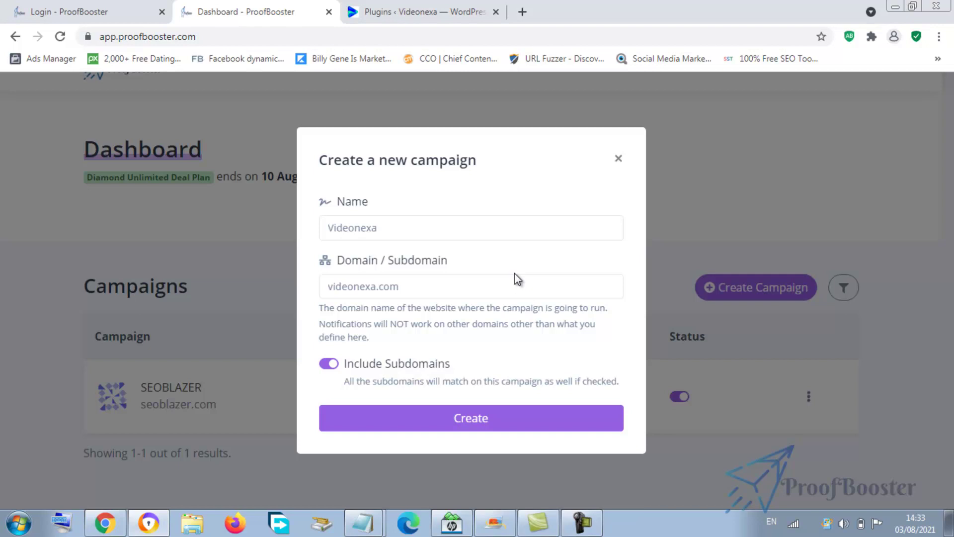
click(490, 425)
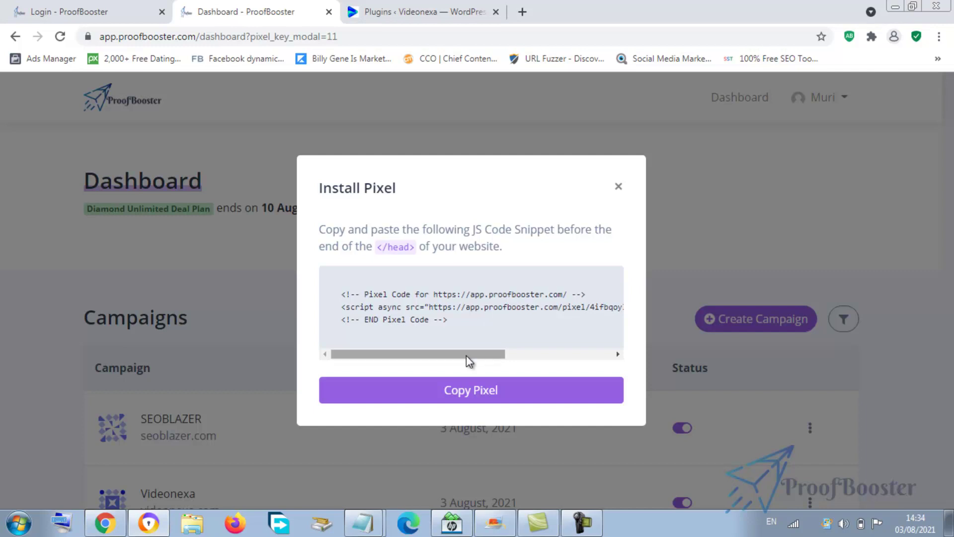
Step: Copy the new campaign's pixel code, close the dialog, and copy the code again through the Videonexa campaign's Install Pixel option
click(472, 393)
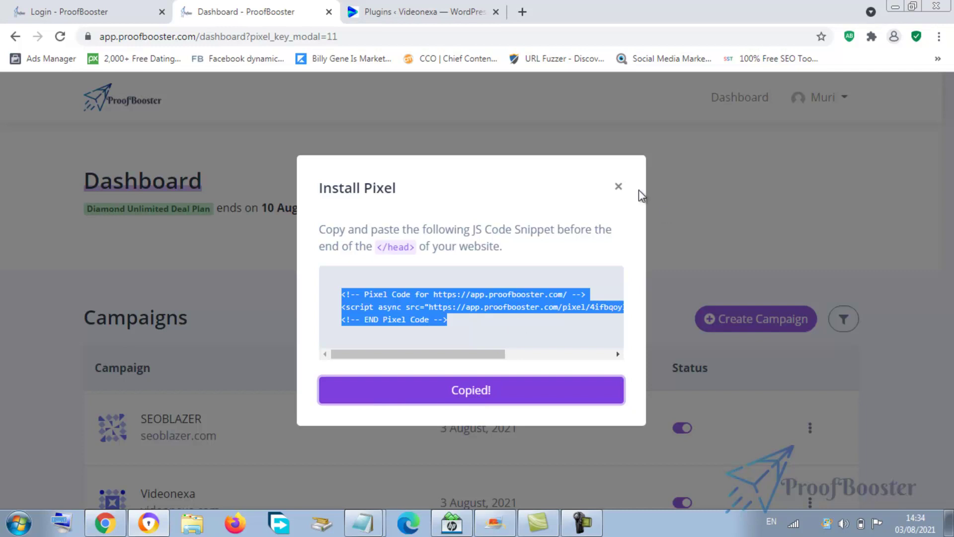
click(621, 187)
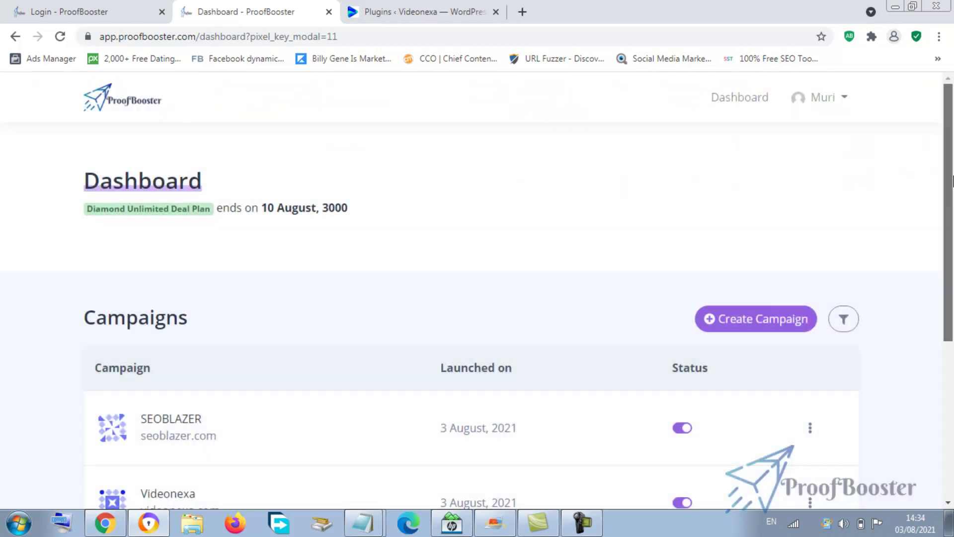
scroll(950, 261, down, 3)
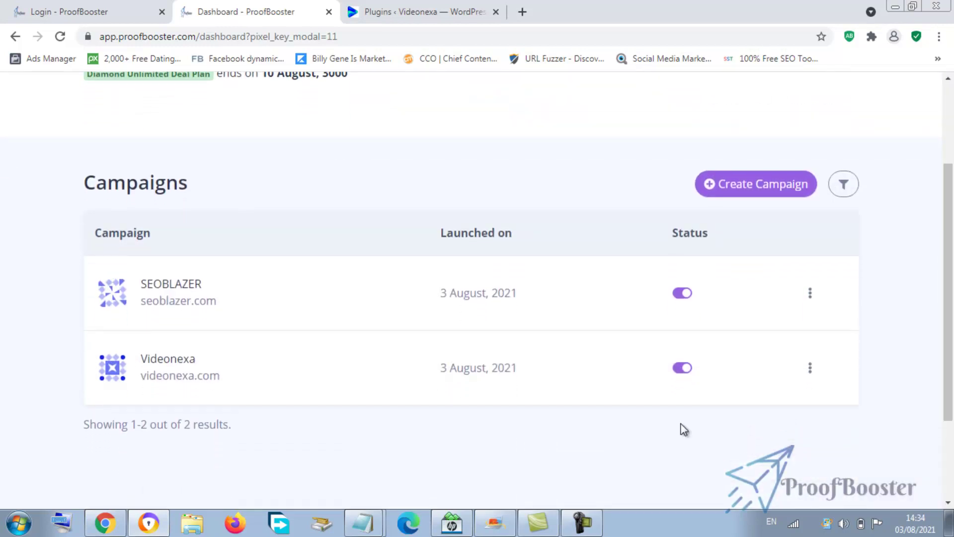
click(811, 373)
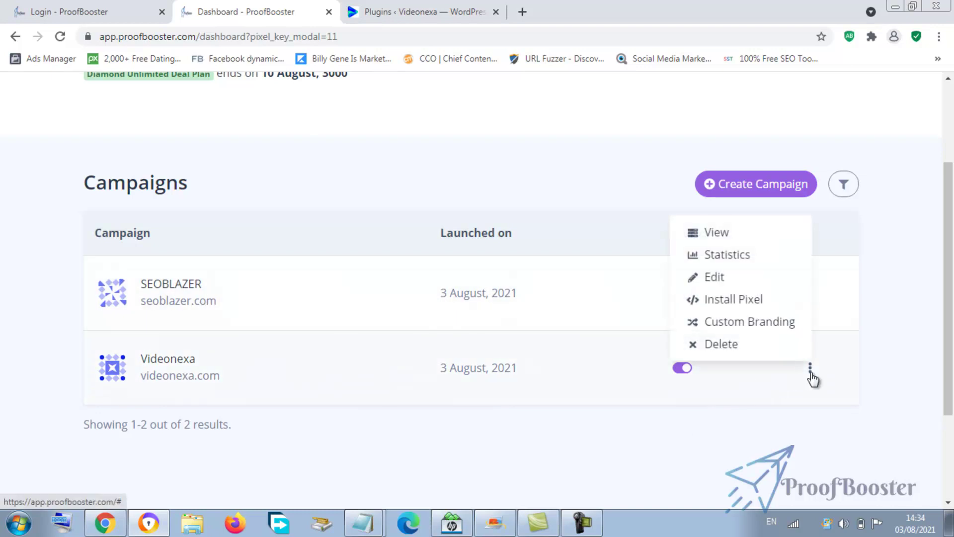
click(733, 301)
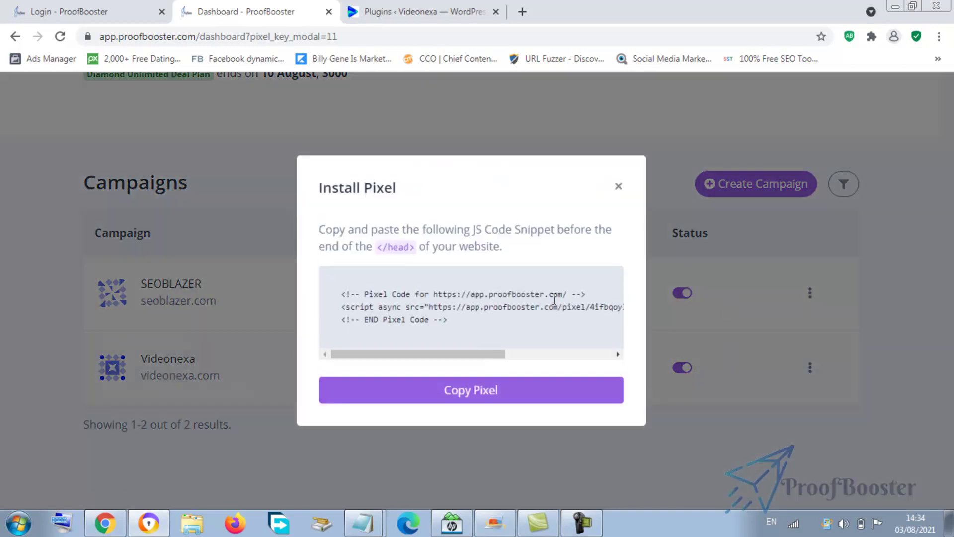
click(457, 397)
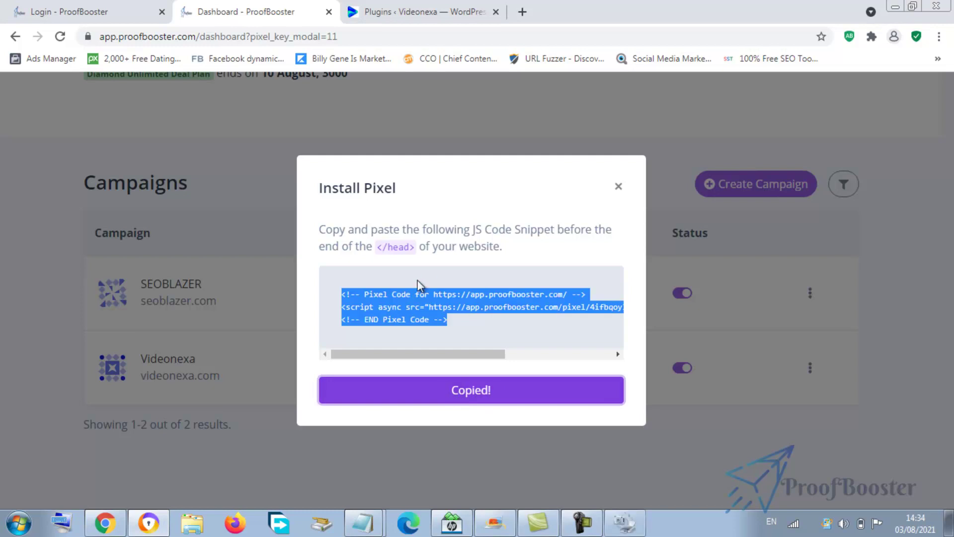
Step: Switch to the Videonexa WordPress admin and open the page for adding new plugins
click(385, 14)
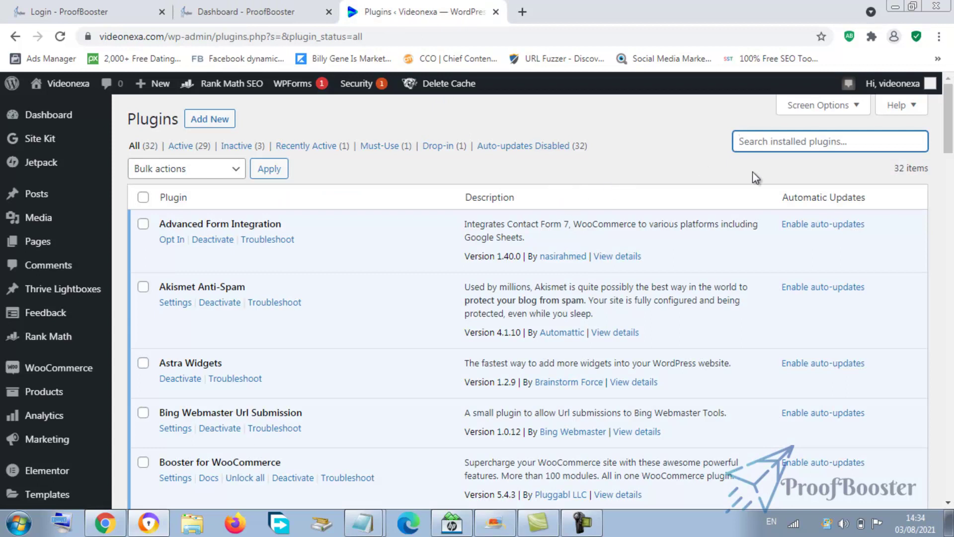
drag(952, 133, 949, 176)
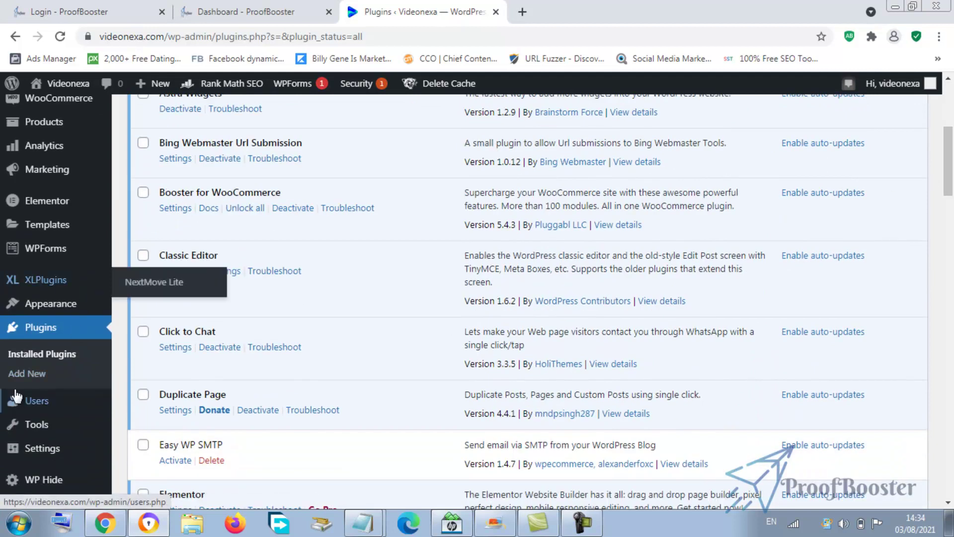
click(37, 383)
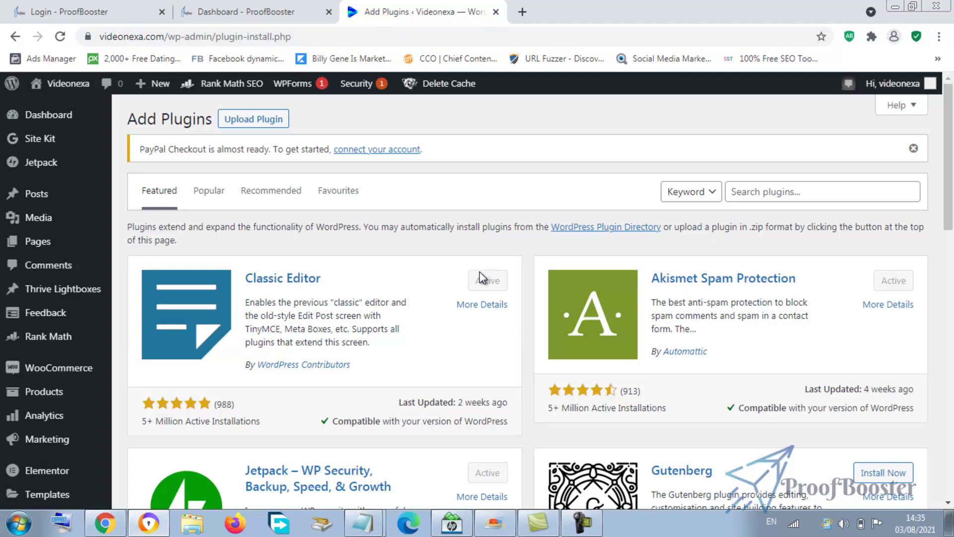
Step: Copy the plugin name "Insert Script In Headers And Footers" from the untitled Notepad note and minimize Notepad
click(753, 188)
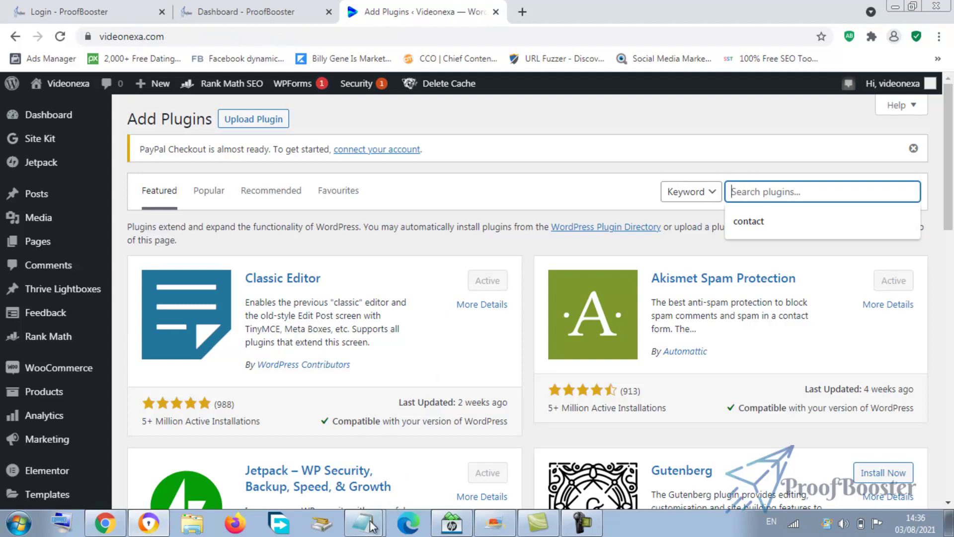
mouse_move(365, 530)
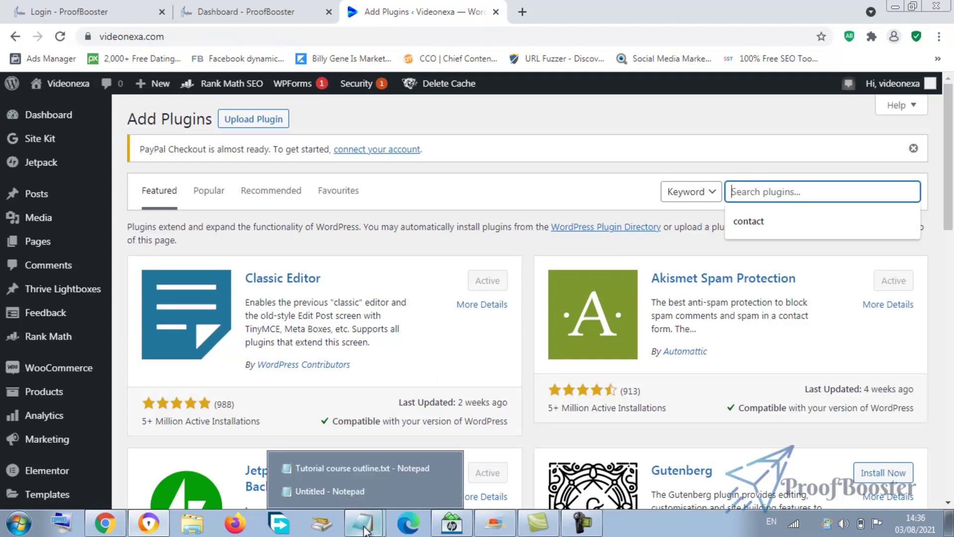
click(351, 497)
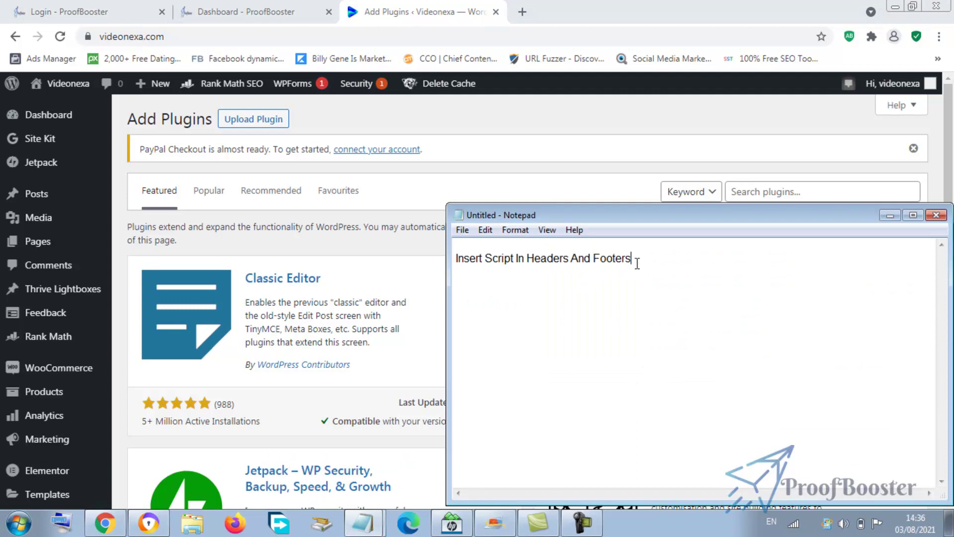
drag(637, 263, 455, 262)
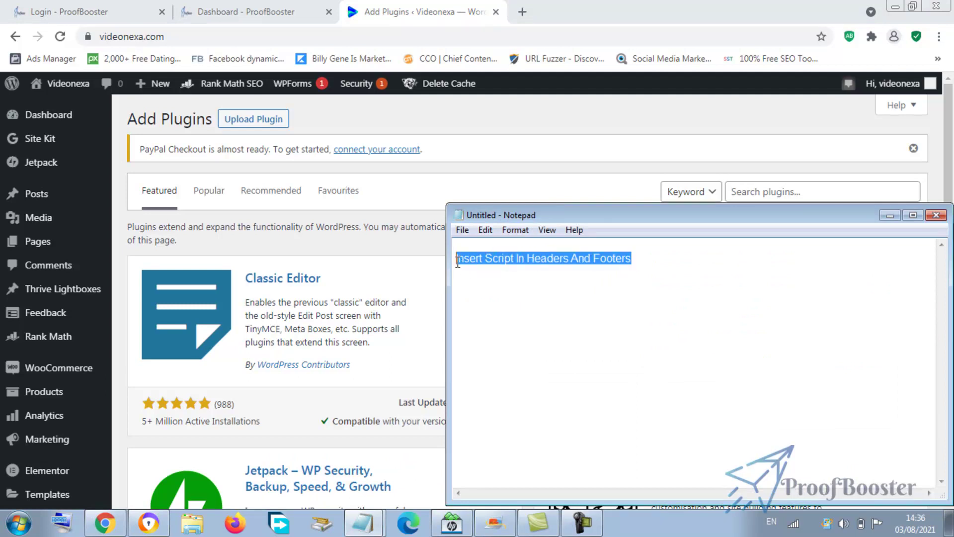
right_click(466, 262)
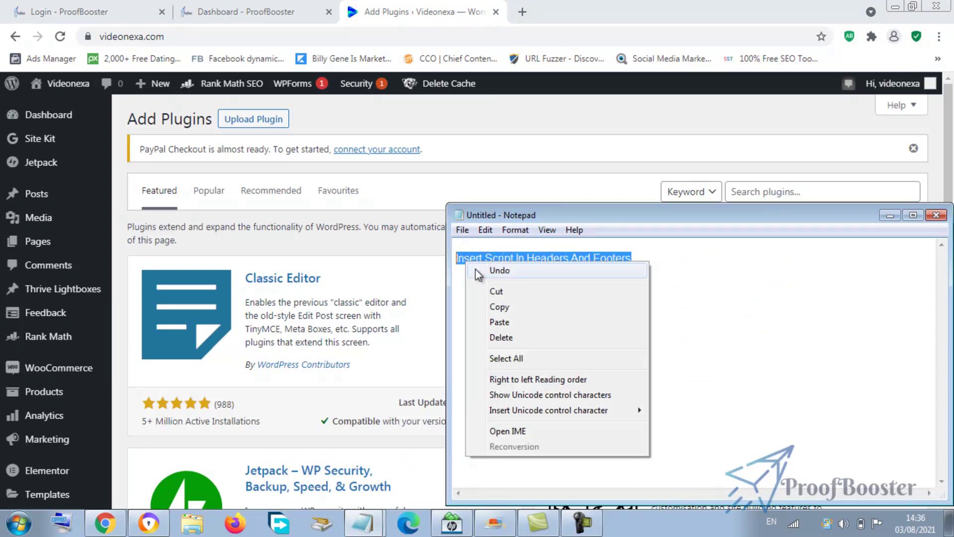
click(500, 302)
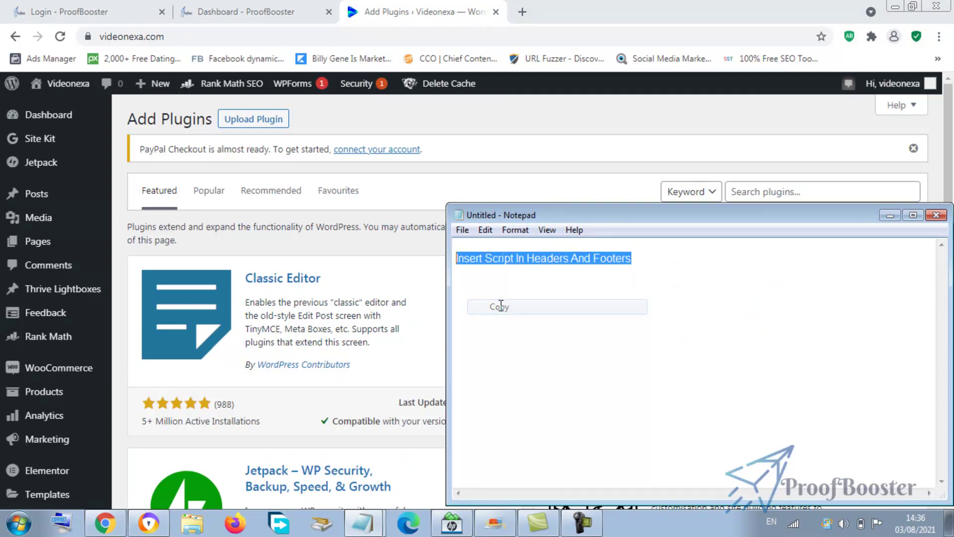
click(888, 217)
Step: Search the WordPress plugin directory for the copied name "Insert Script In Headers And Footers"
click(769, 180)
click(770, 184)
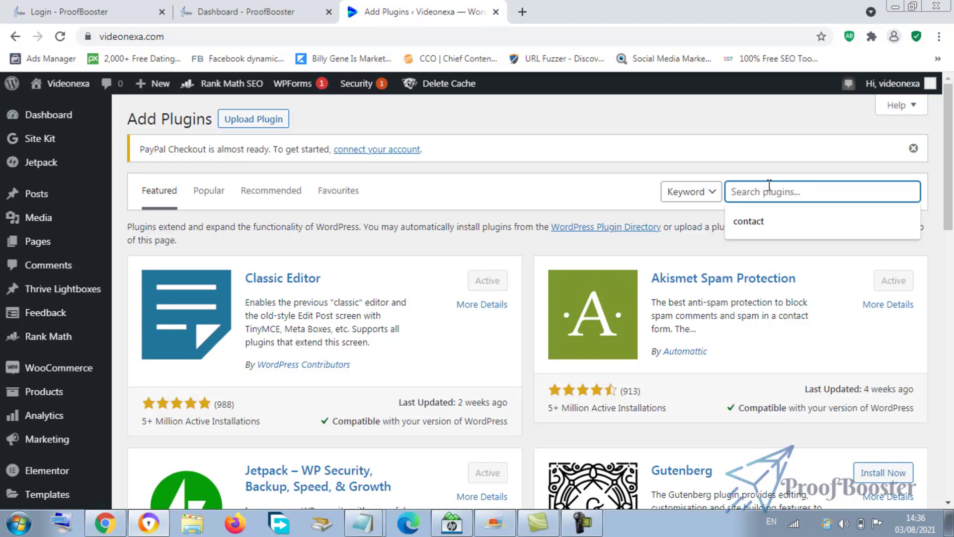
right_click(769, 185)
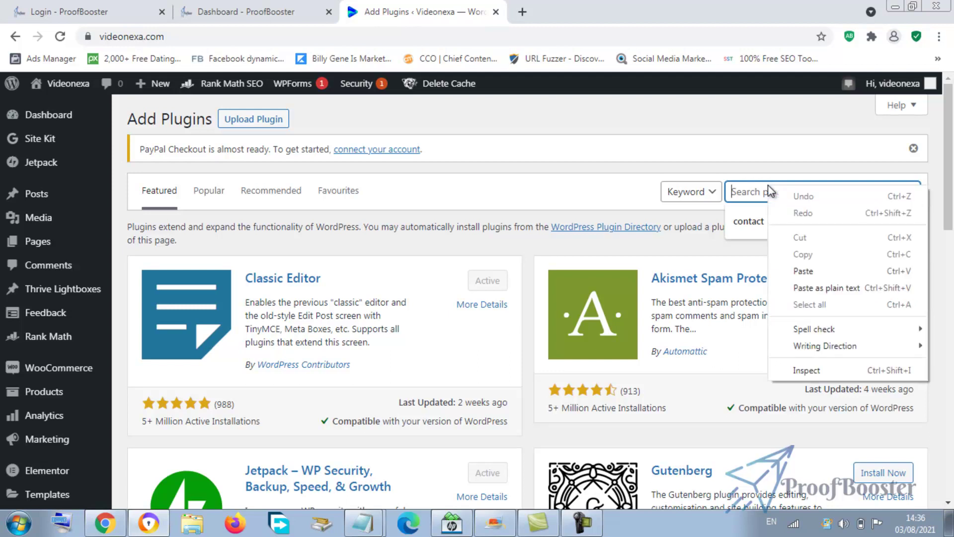
click(812, 273)
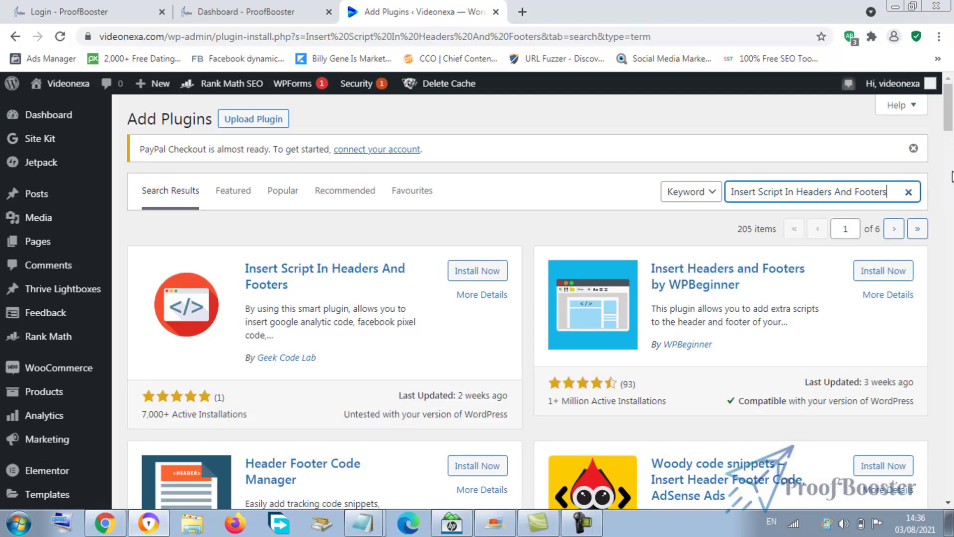
Step: Look through the plugin search results for plugins that insert code into the site's headers and footers
drag(949, 118, 949, 136)
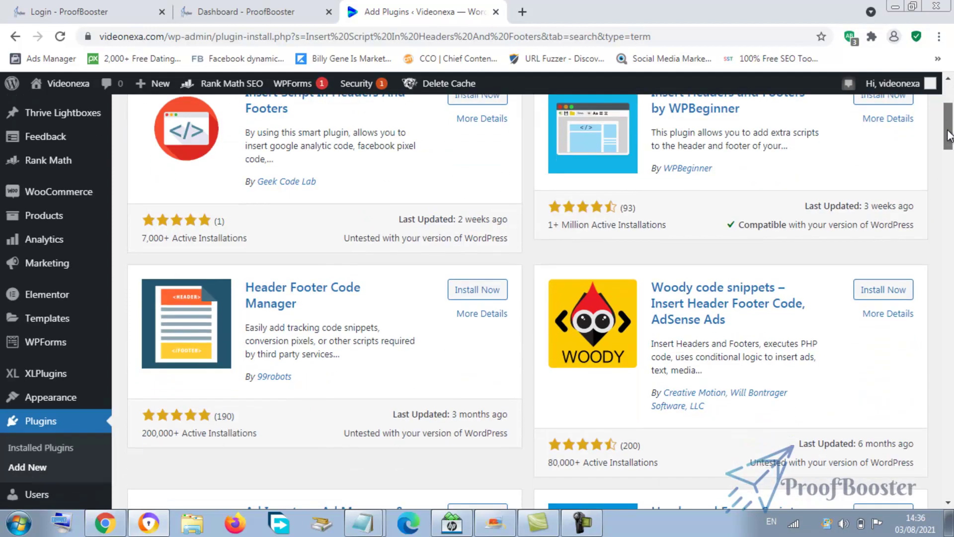
drag(949, 135, 950, 247)
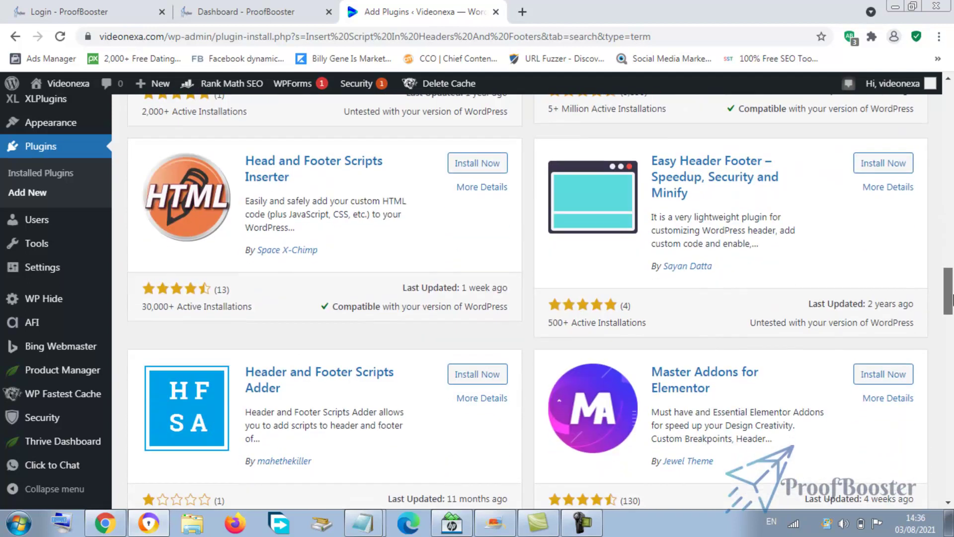
drag(951, 324, 943, 110)
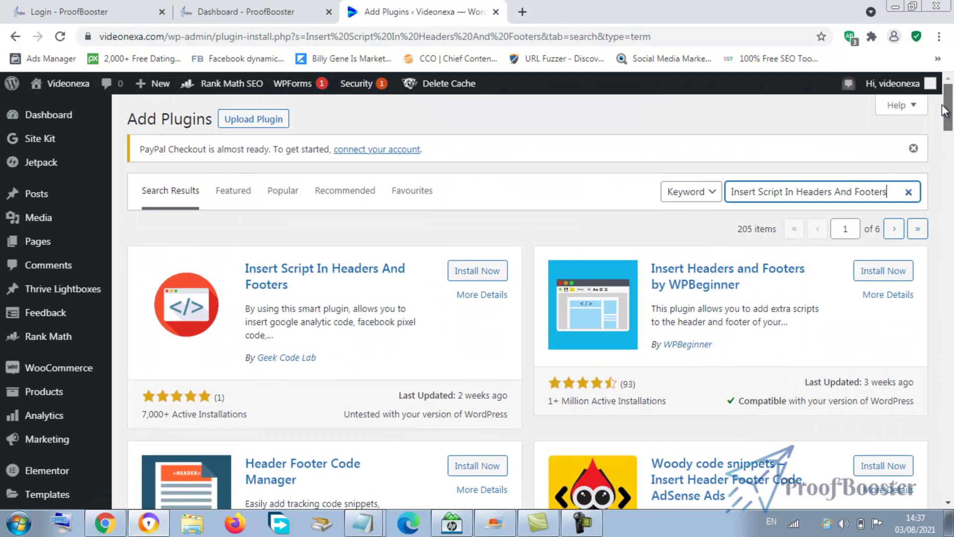
drag(944, 110, 944, 122)
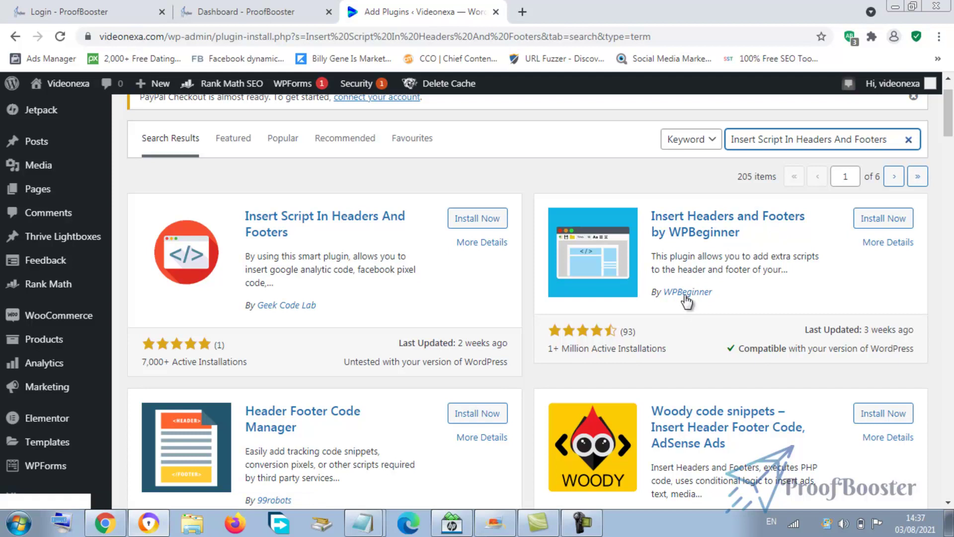
scroll(951, 124, down, 3)
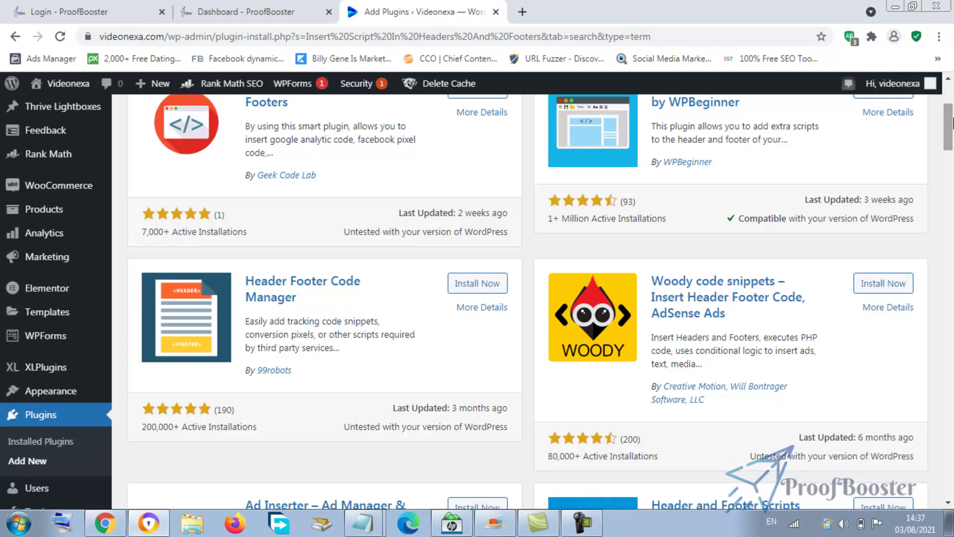
drag(952, 123, 952, 183)
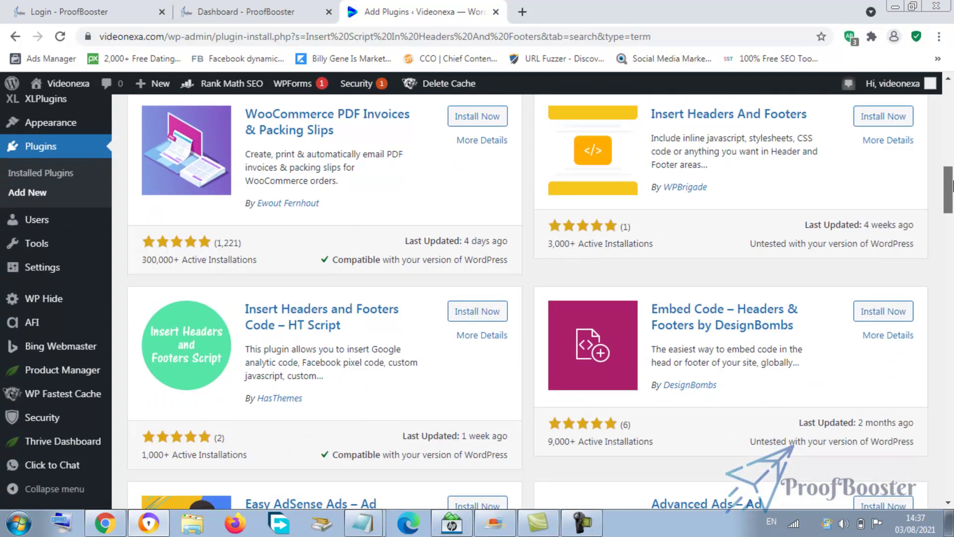
drag(952, 184, 948, 105)
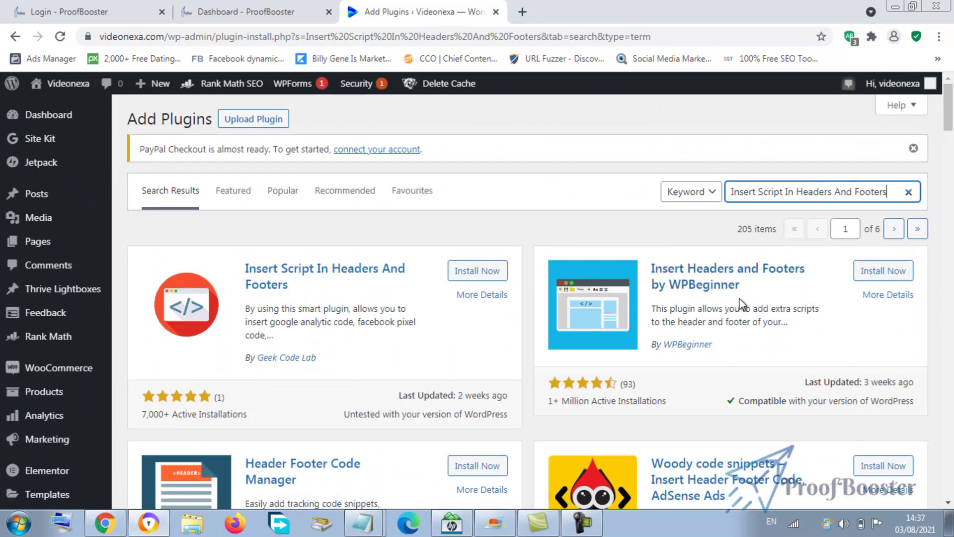
Step: Install and activate the plugin Insert Headers and Footers by WPBeginner
click(882, 272)
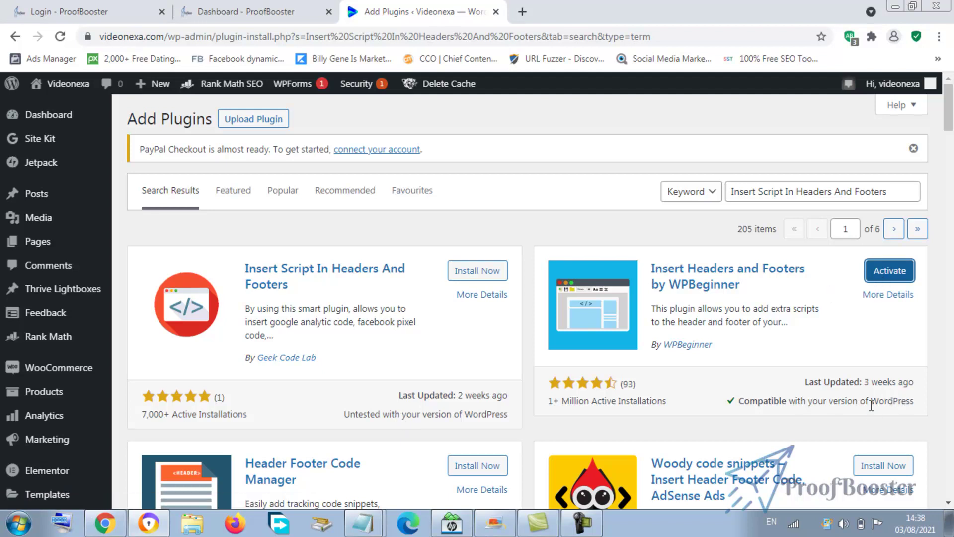
click(884, 278)
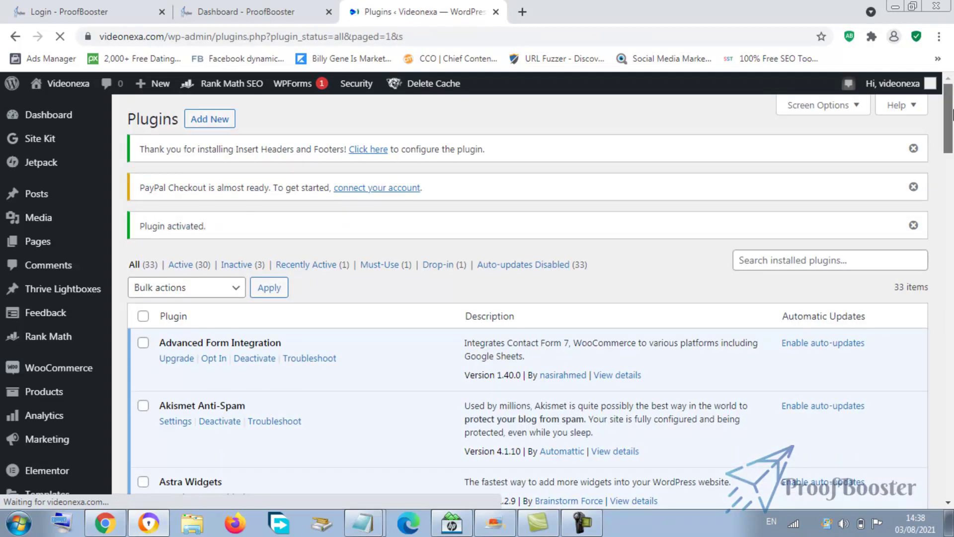
Step: Search the installed plugins for "Insert Script In Headers And Footers" and clear the search
scroll(952, 144, down, 3)
drag(952, 144, 951, 170)
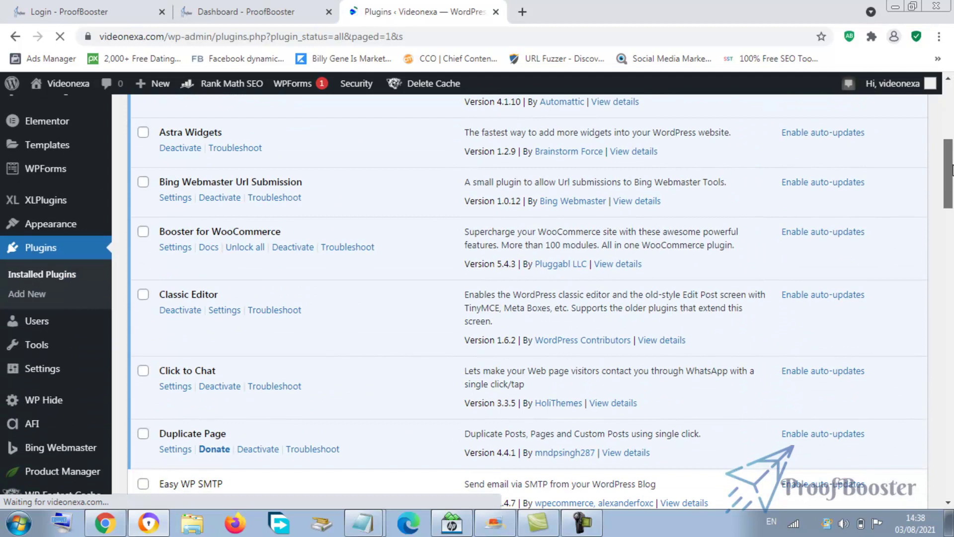
drag(952, 170, 952, 116)
click(835, 251)
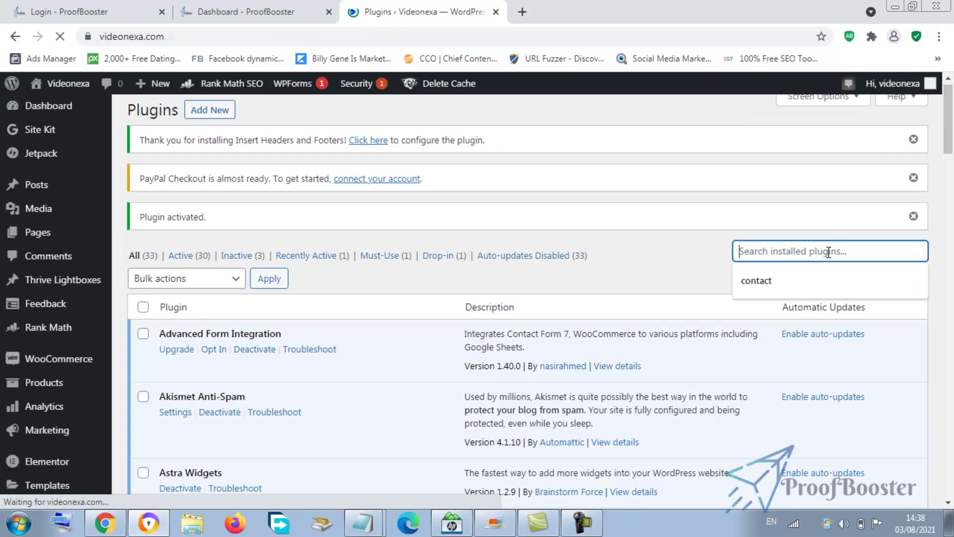
key(ctrl+v)
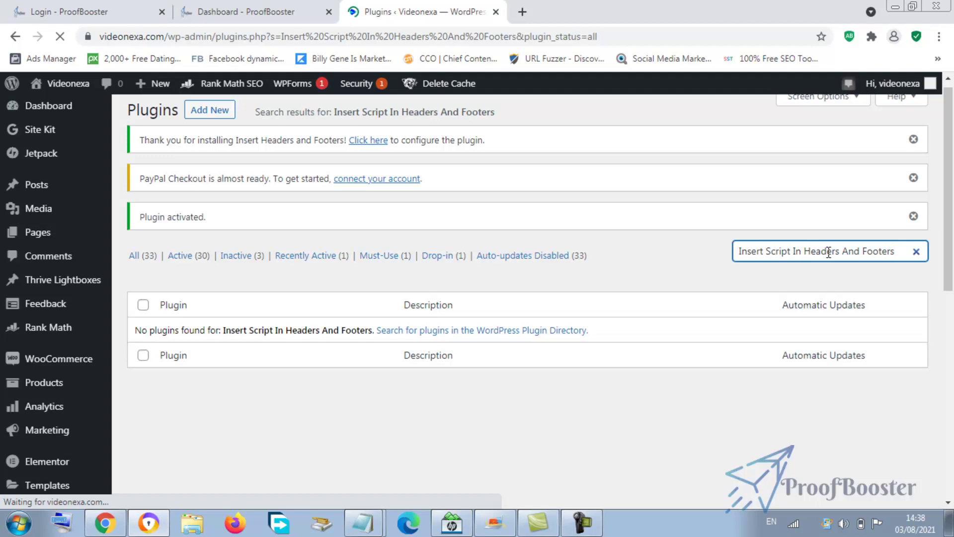
key(ctrl+a)
key(BackSpace)
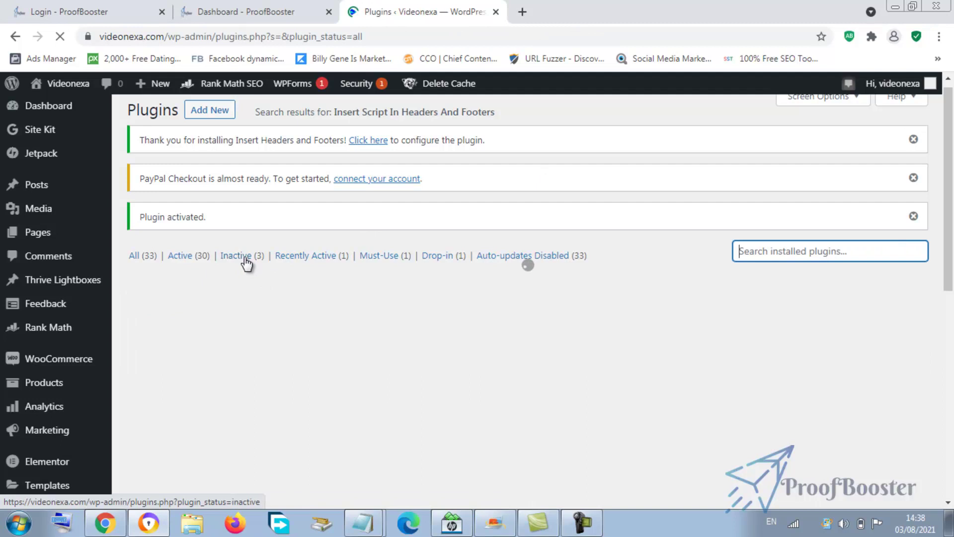
Step: Show only the active plugins and look through the list for the Insert Headers and Footers entry and its options
click(185, 259)
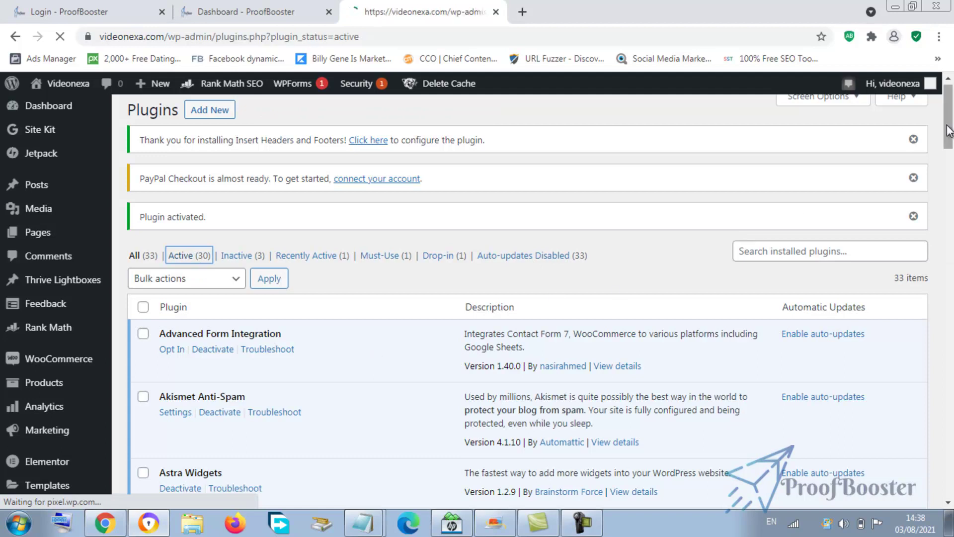
scroll(953, 144, down, 1)
drag(952, 144, 952, 212)
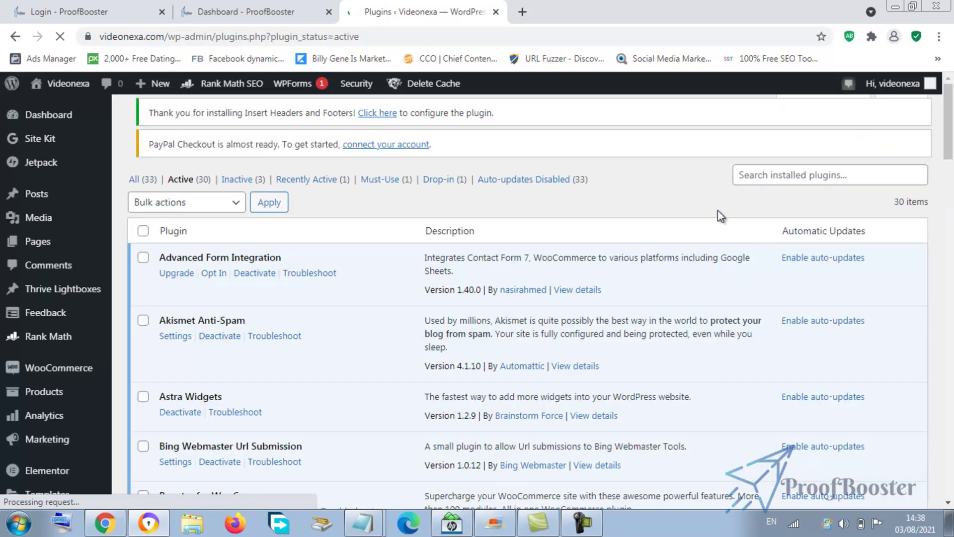
drag(952, 122, 951, 255)
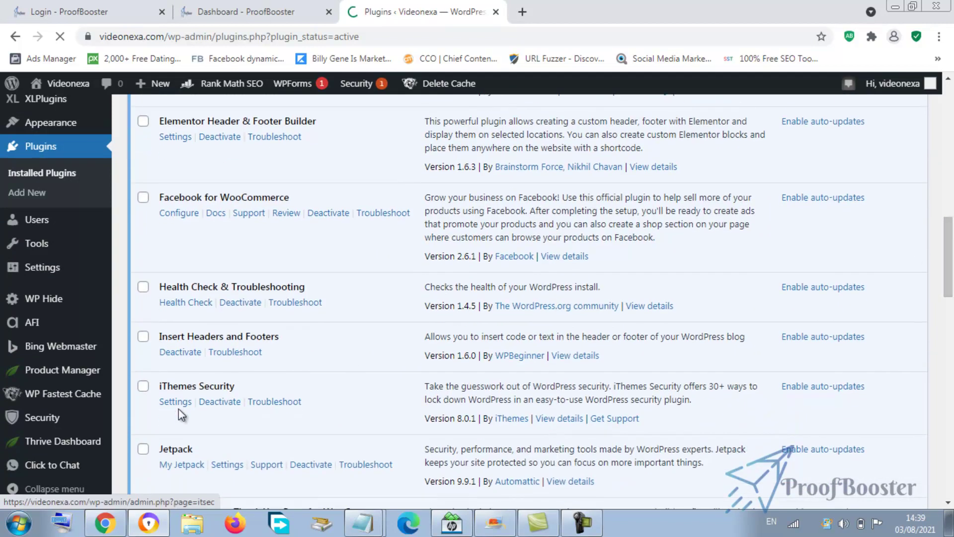
click(197, 352)
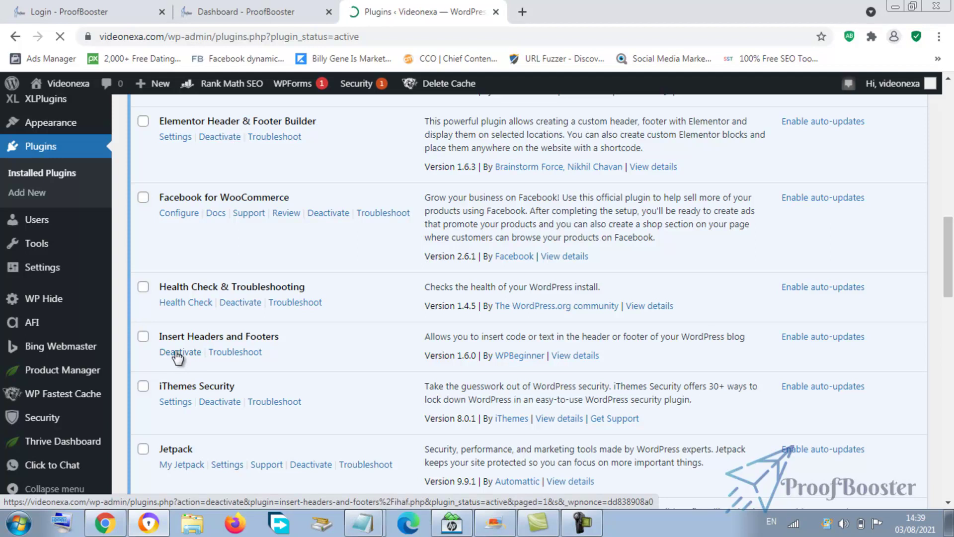
mouse_move(48, 250)
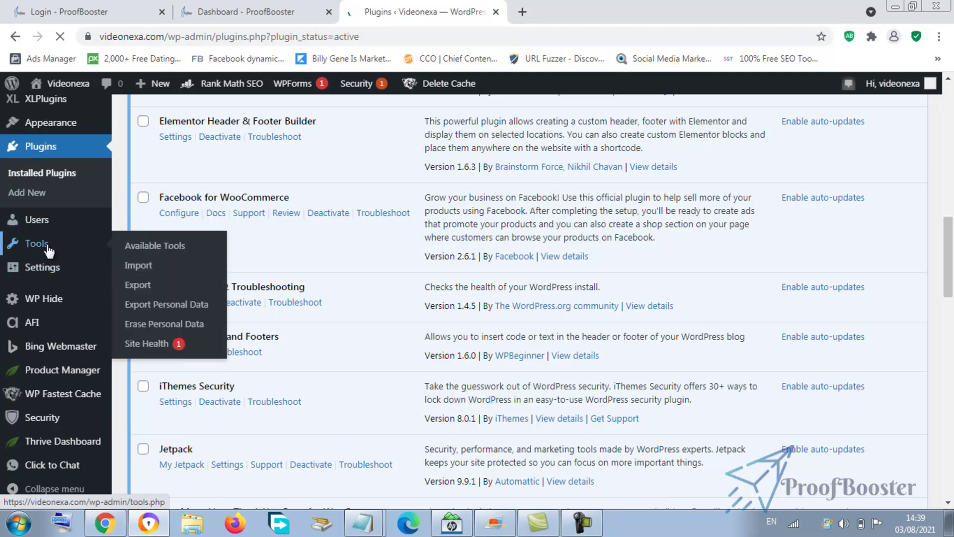
mouse_move(72, 125)
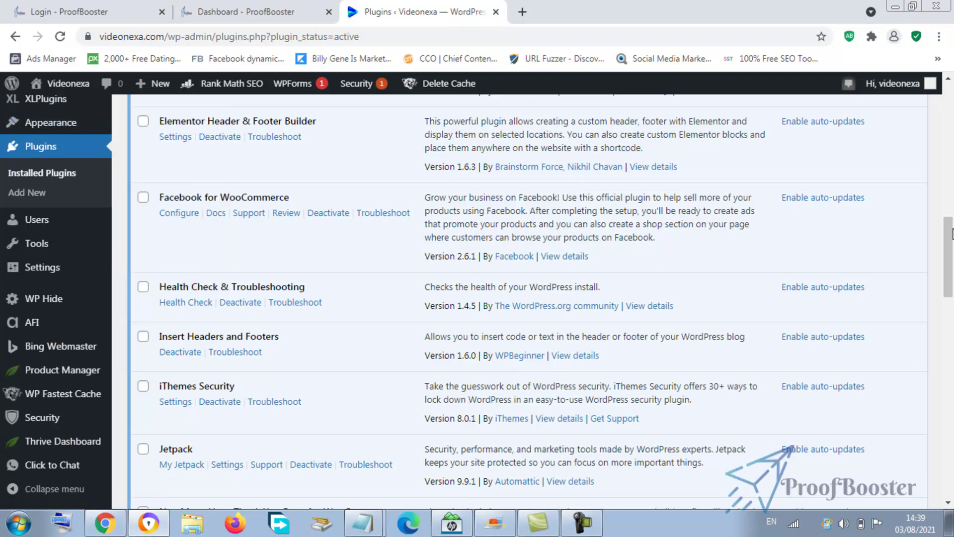
scroll(951, 222, down, 5)
scroll(949, 231, up, 8)
drag(949, 233, 949, 258)
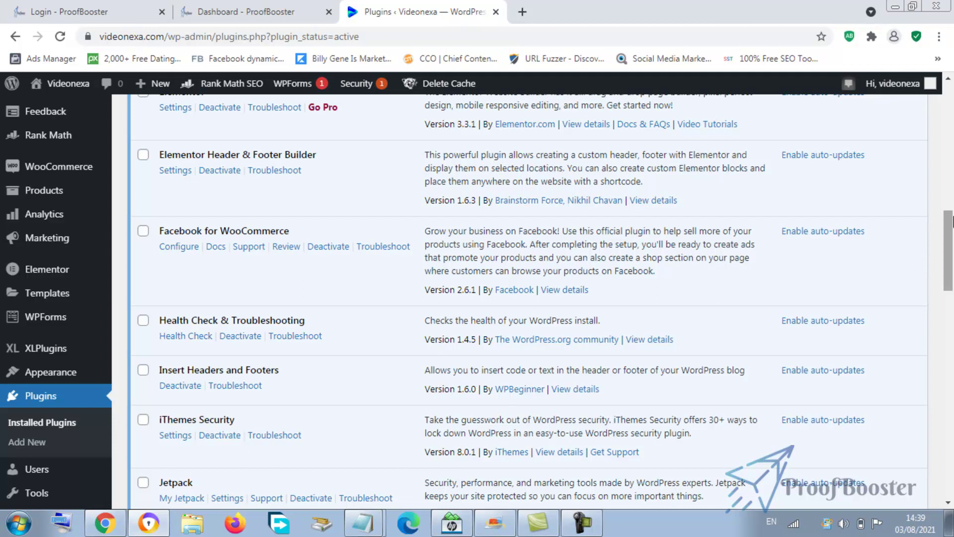
drag(948, 249, 949, 286)
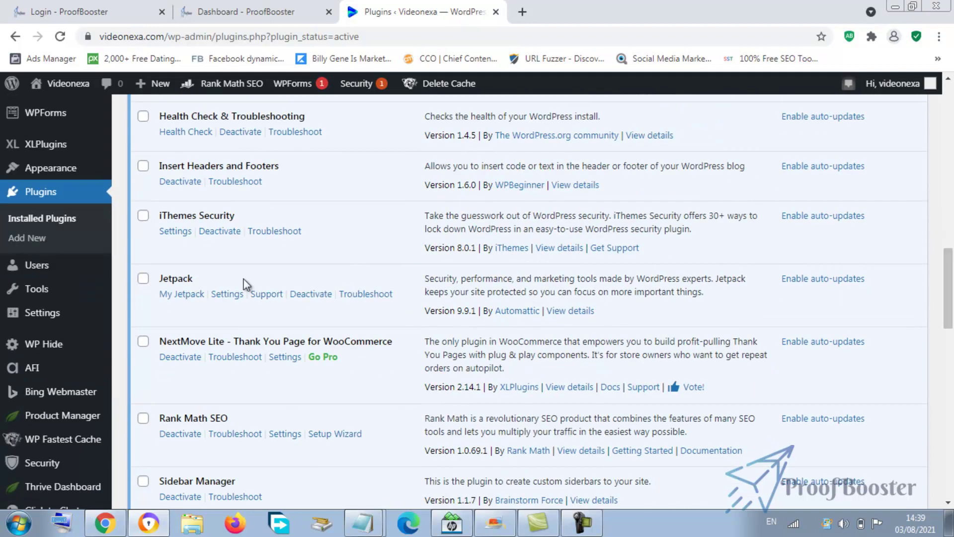
Step: Open the settings page of the Insert Headers and Footers plugin
mouse_move(31, 299)
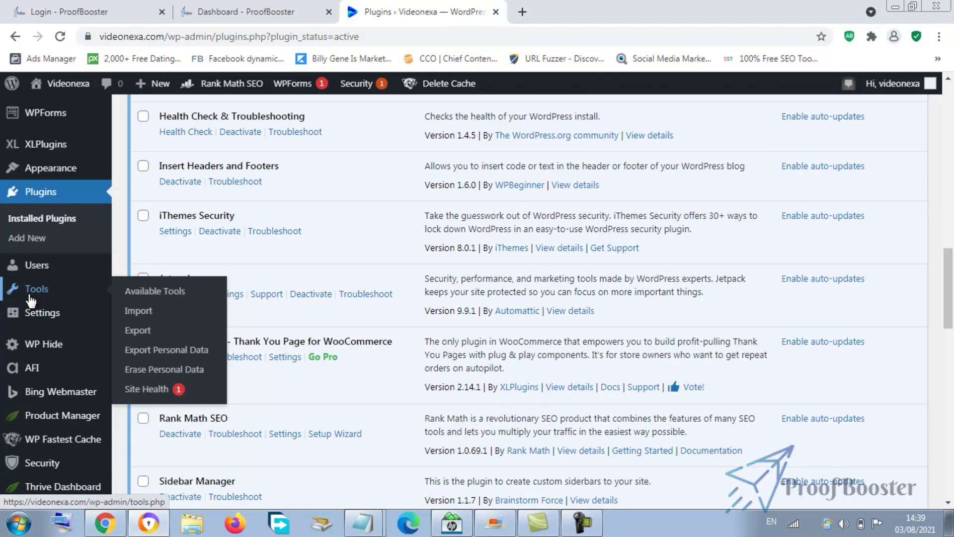
mouse_move(66, 373)
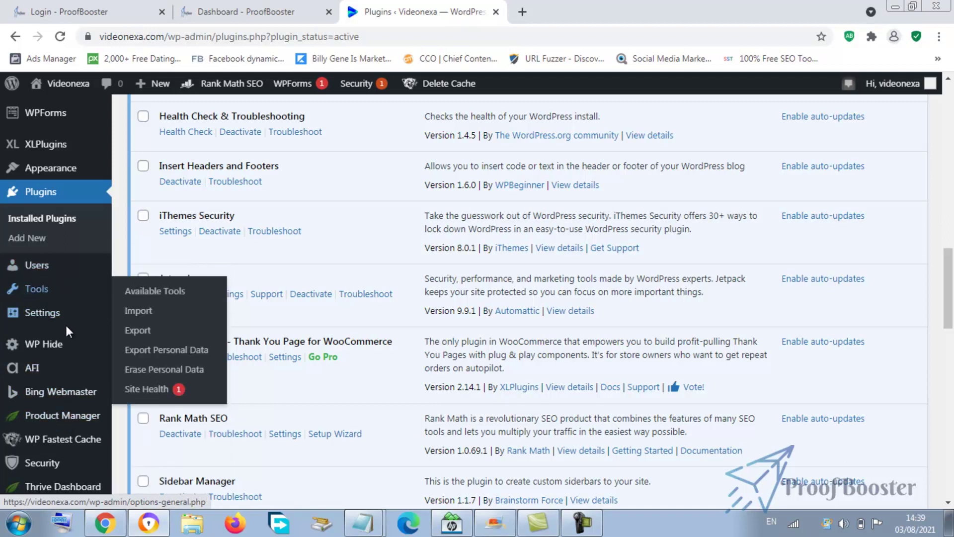
mouse_move(55, 314)
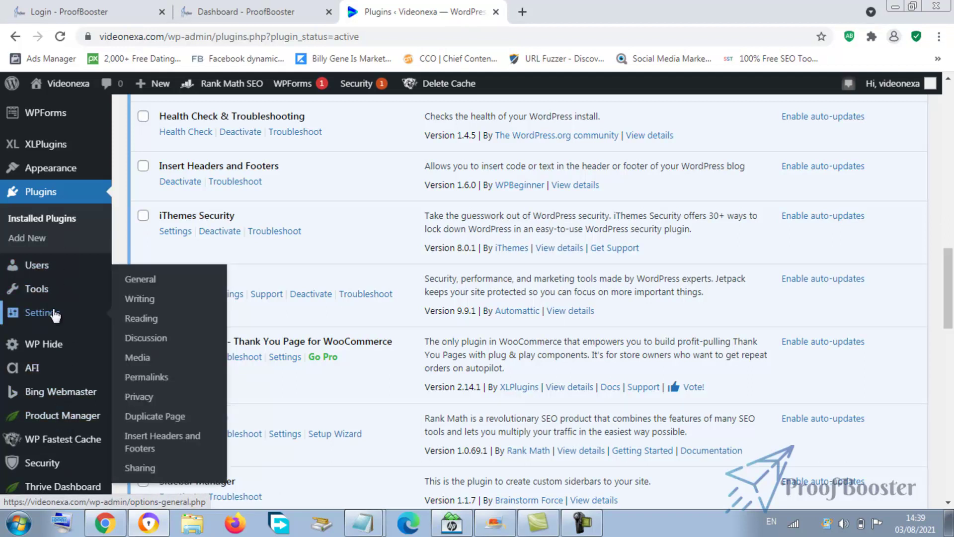
click(147, 443)
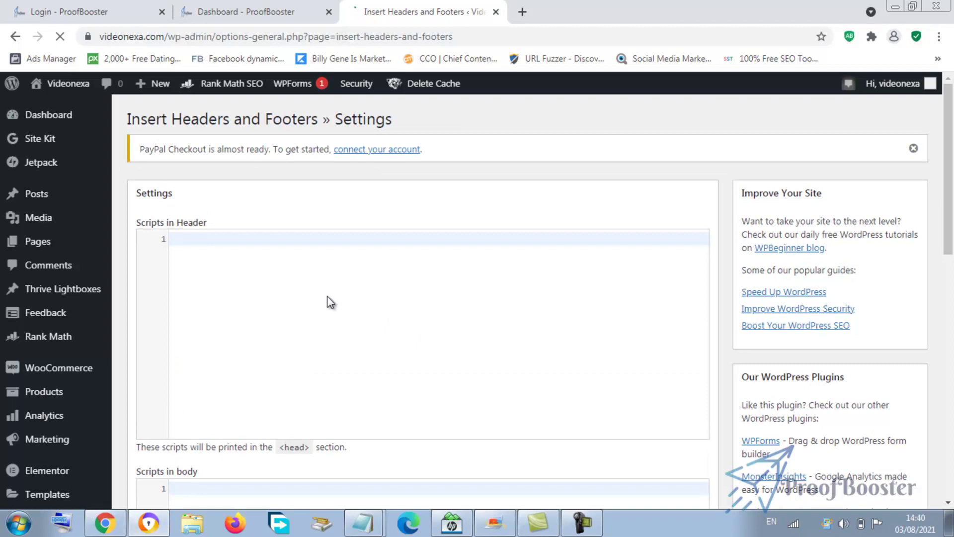
Step: Copy the pixel code from ProofBooster's Install Pixel dialog and paste it into the plugin's Scripts in Header field
click(214, 15)
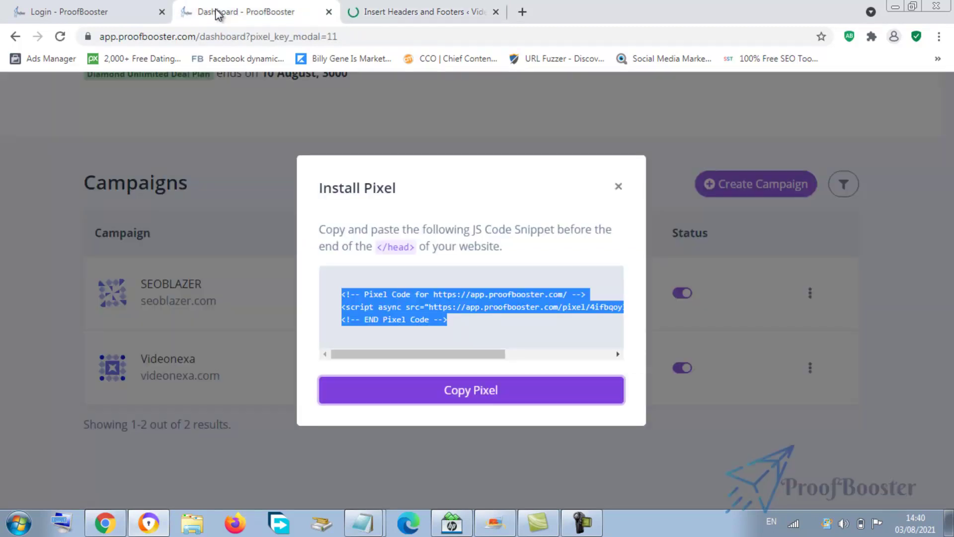
click(456, 397)
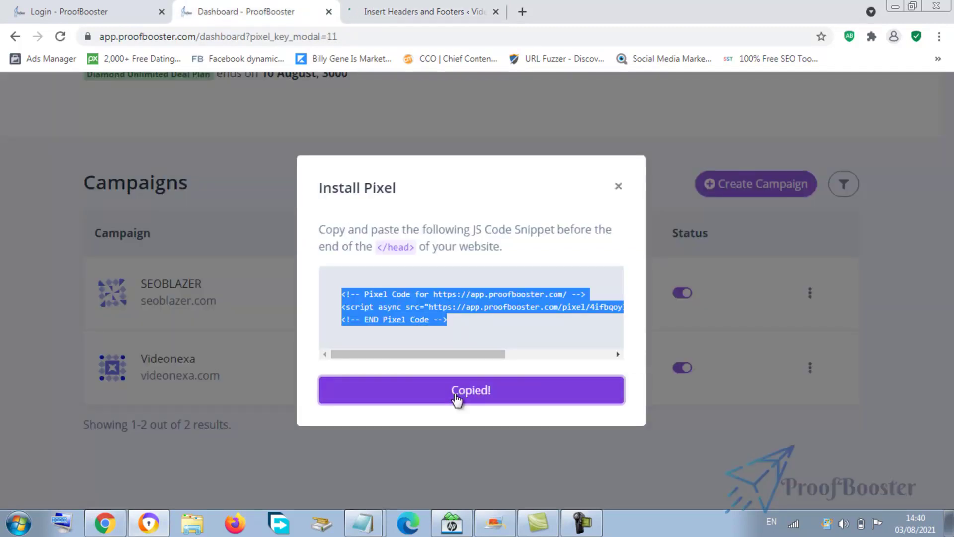
click(376, 12)
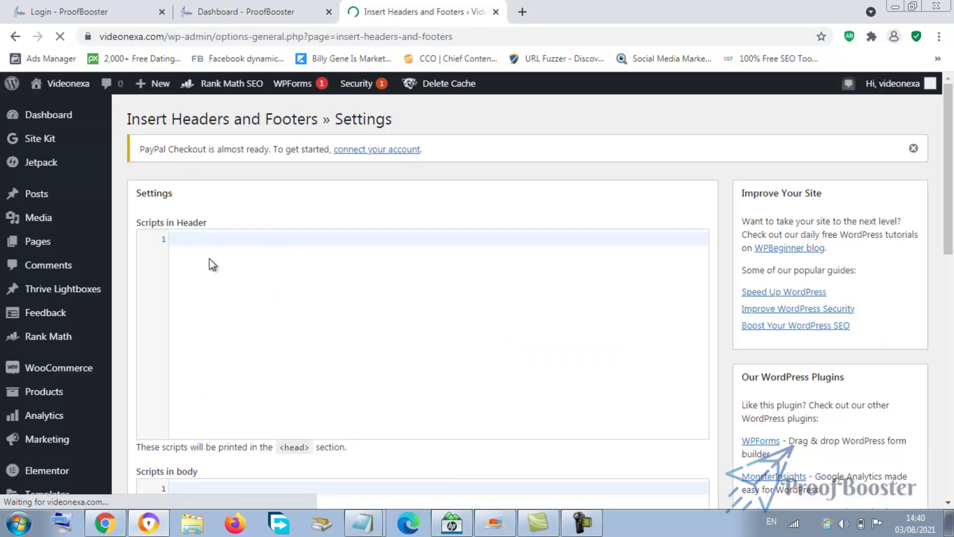
right_click(186, 240)
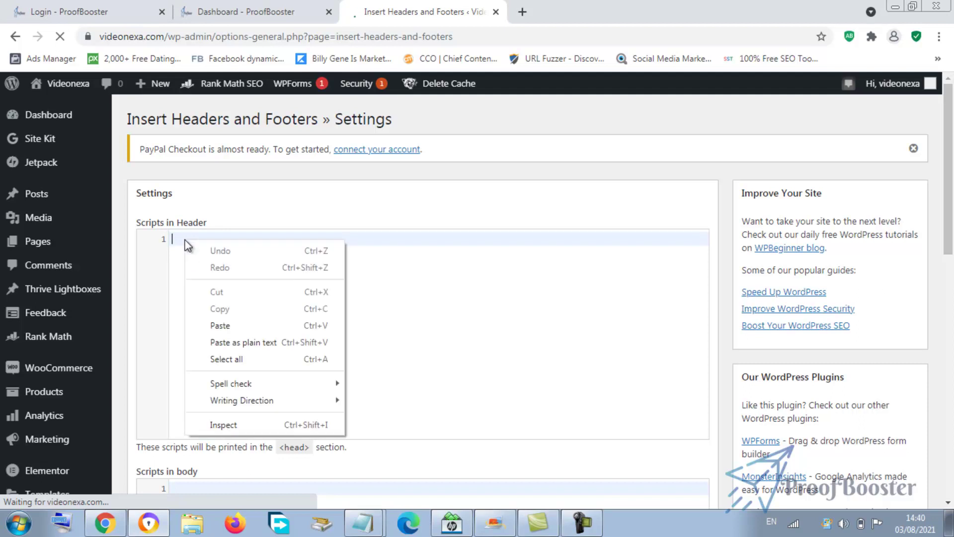
click(220, 324)
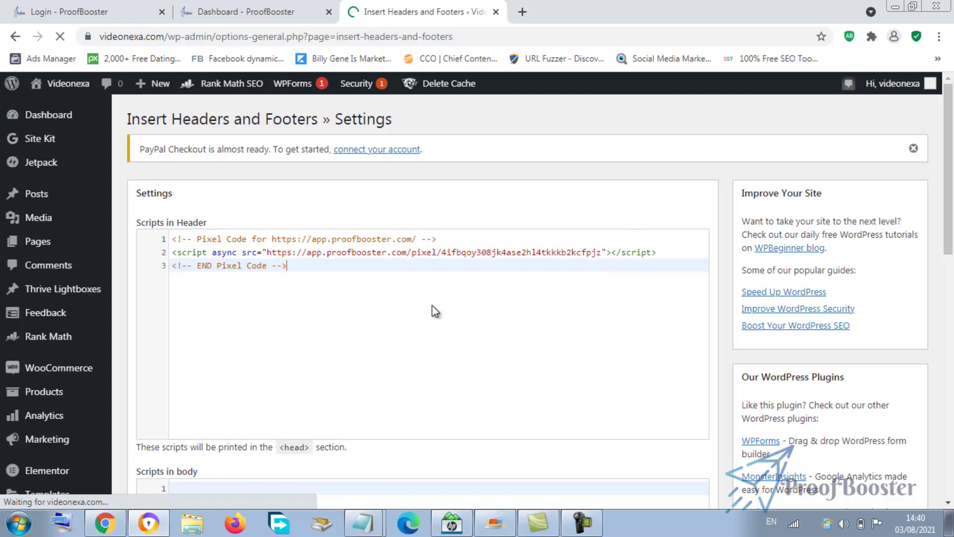
Step: Save the Insert Headers and Footers settings with the pixel code in the header
drag(948, 161, 947, 379)
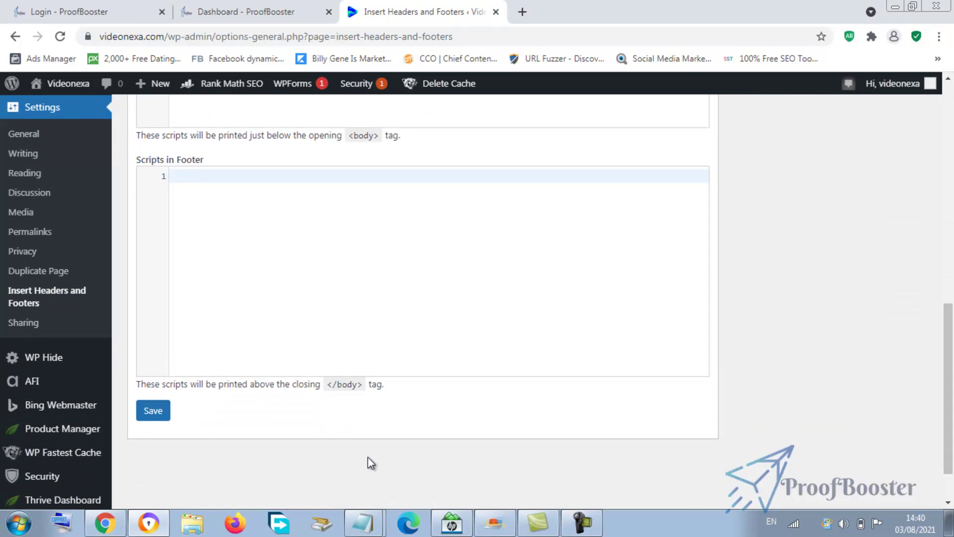
click(152, 416)
click(151, 416)
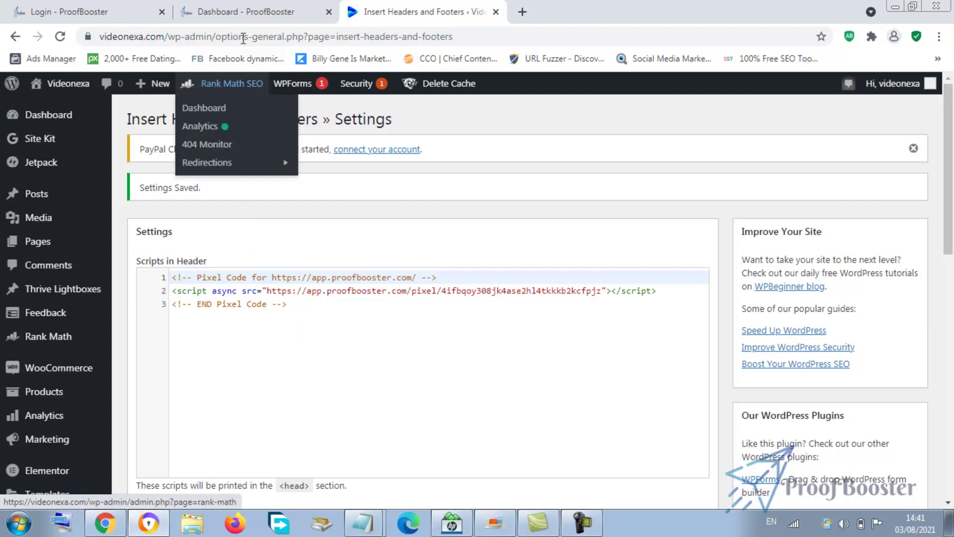
Step: Switch to the ProofBooster dashboard and close the Install Pixel dialog
click(237, 12)
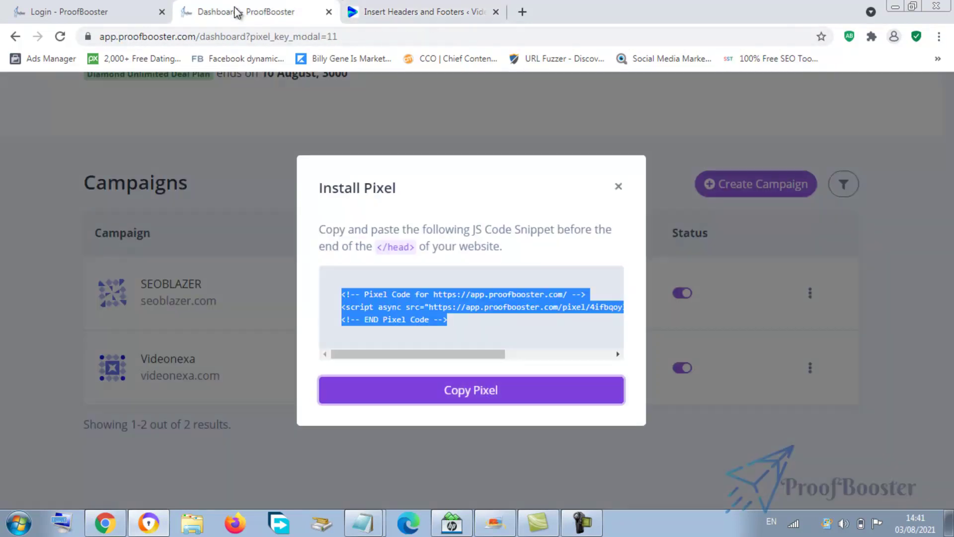
click(618, 187)
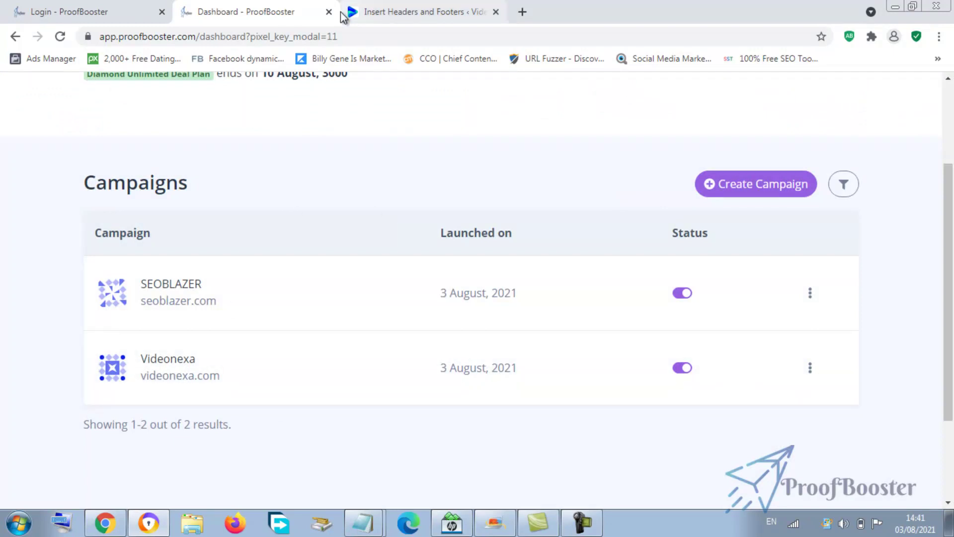
Step: Open the live Videonexa site in a new browser tab from the WordPress admin and view its home page
click(389, 13)
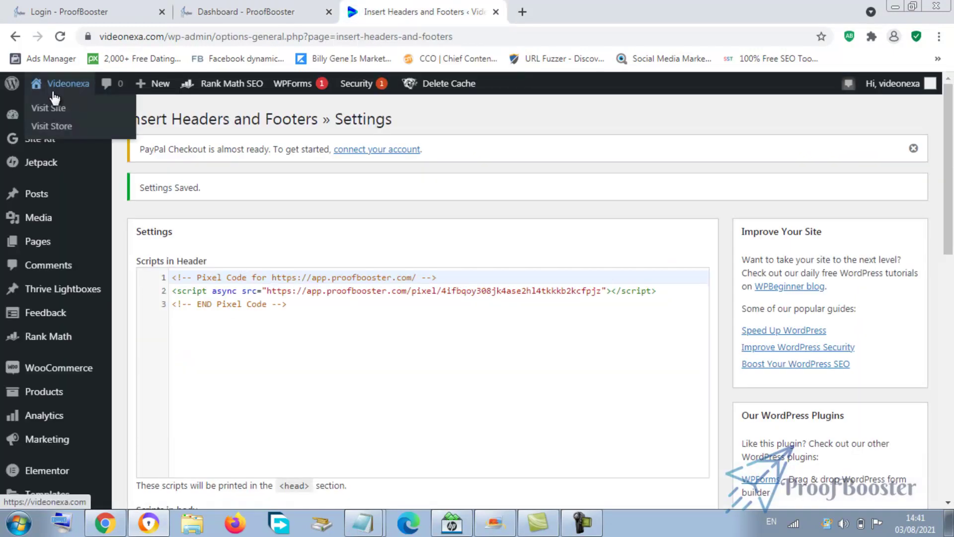
right_click(56, 109)
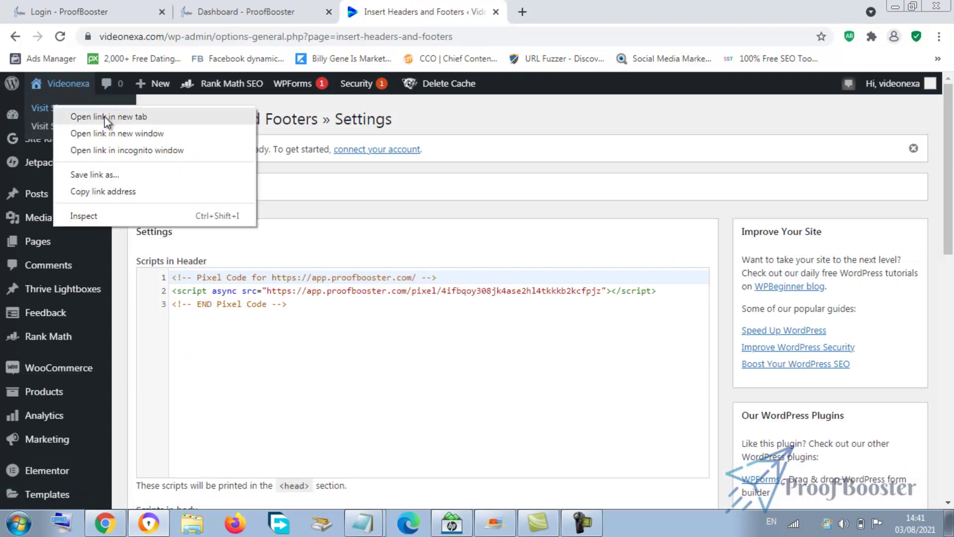
click(96, 113)
click(550, 14)
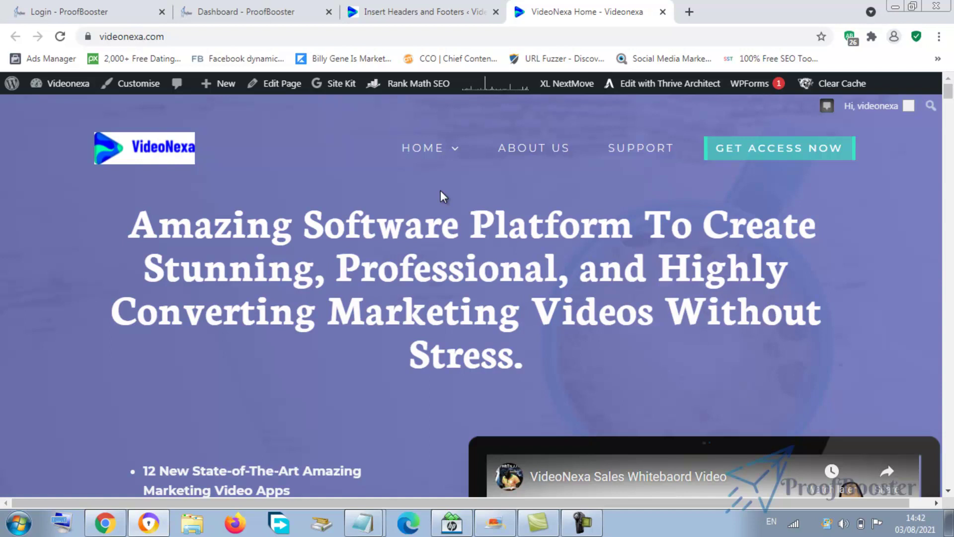
Step: Review the saved header script settings in WordPress and return to the ProofBooster campaign list
click(388, 12)
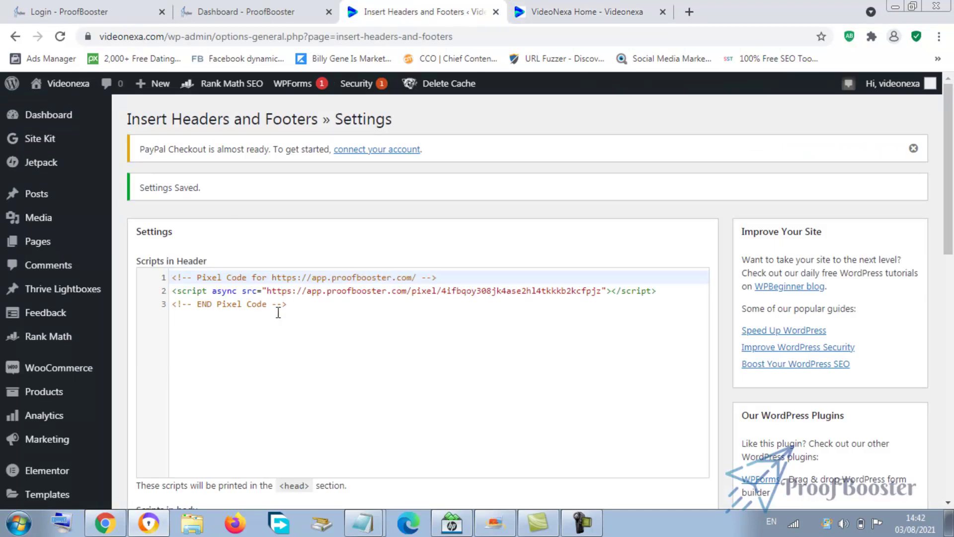
click(241, 15)
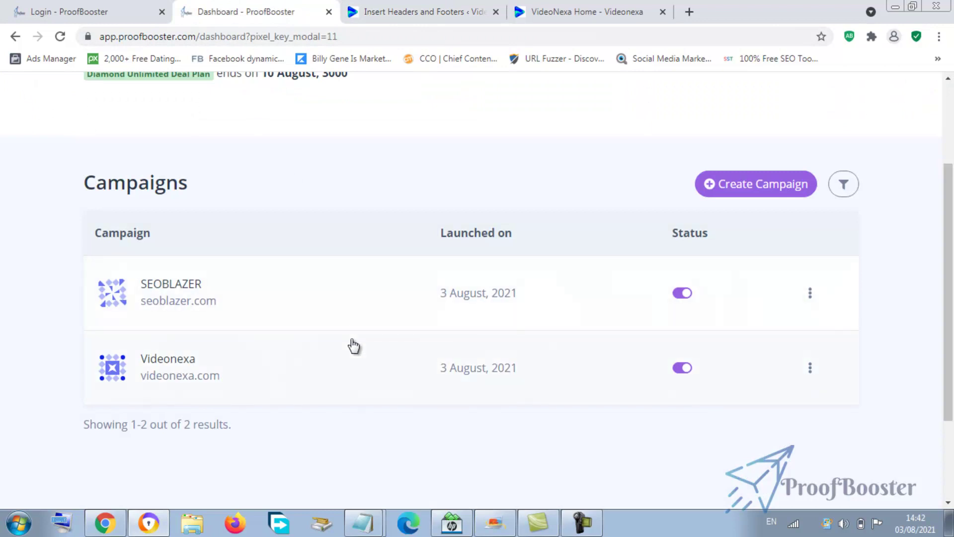